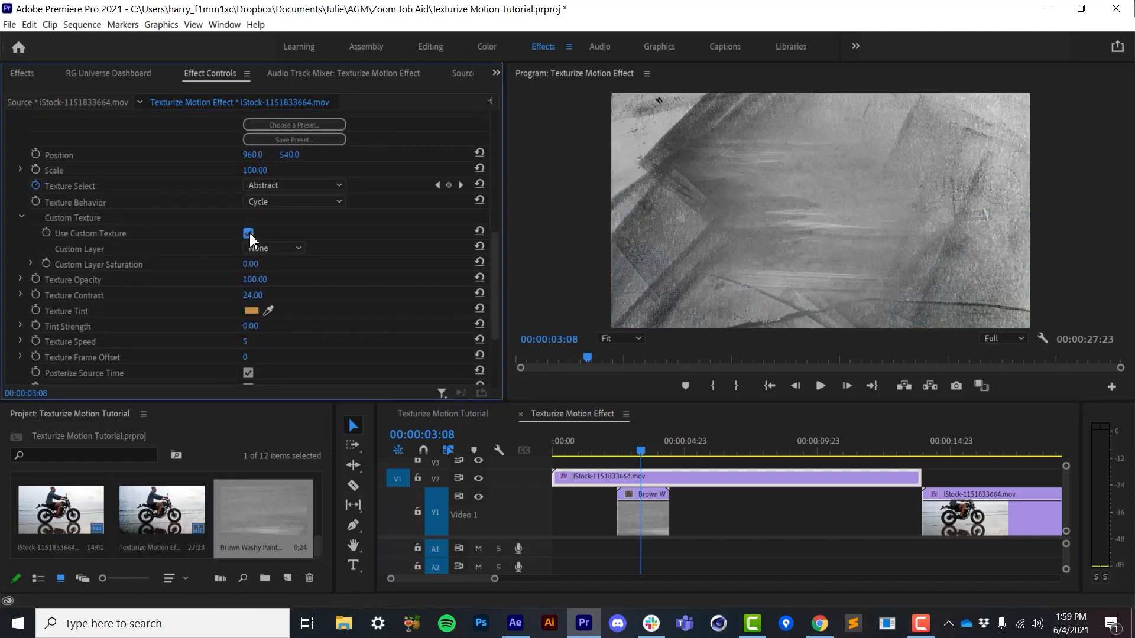
- Set the custom texture's layer to Video 1 and toggle the V1 track's visibility to compare the image
{"action": "left_click", "coordinate": [285, 249]}
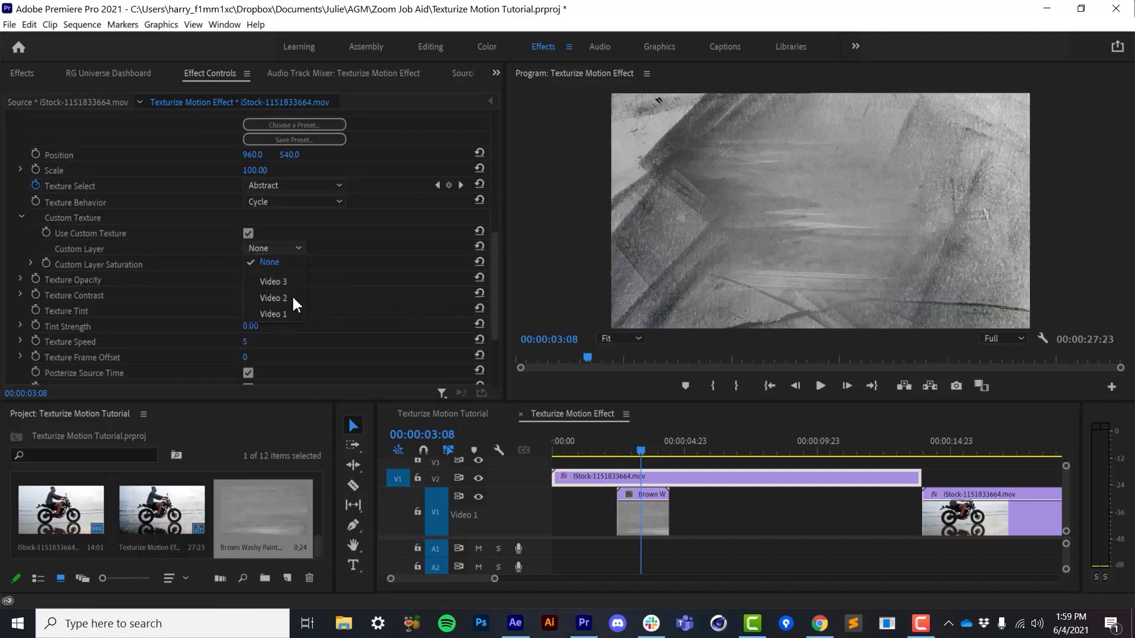
{"action": "left_click", "coordinate": [273, 314]}
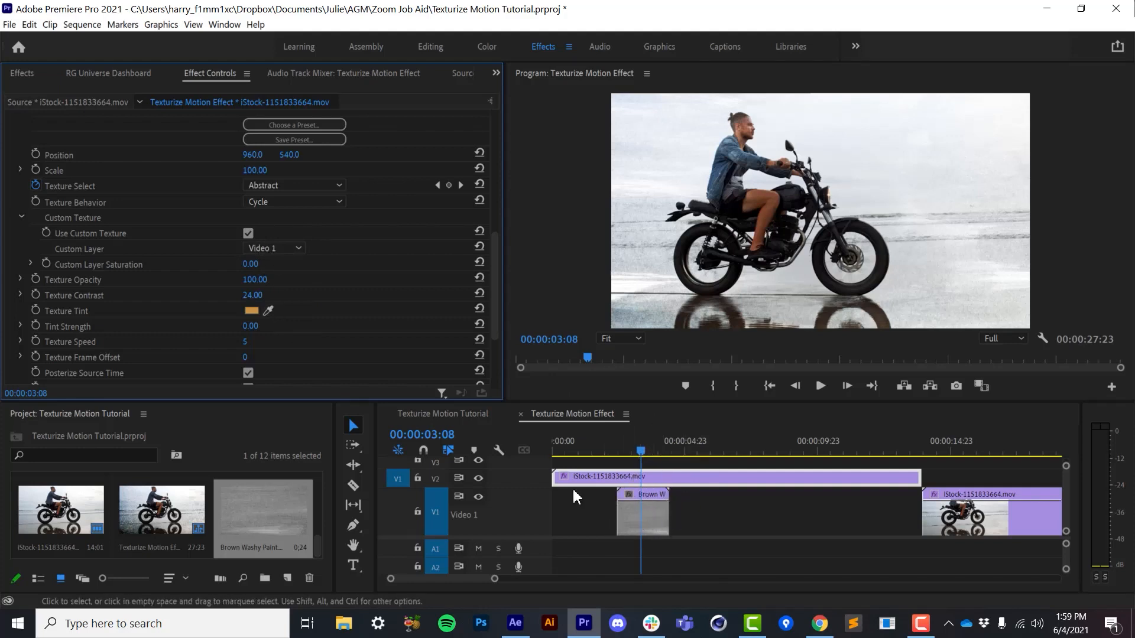
{"action": "left_click", "coordinate": [479, 498]}
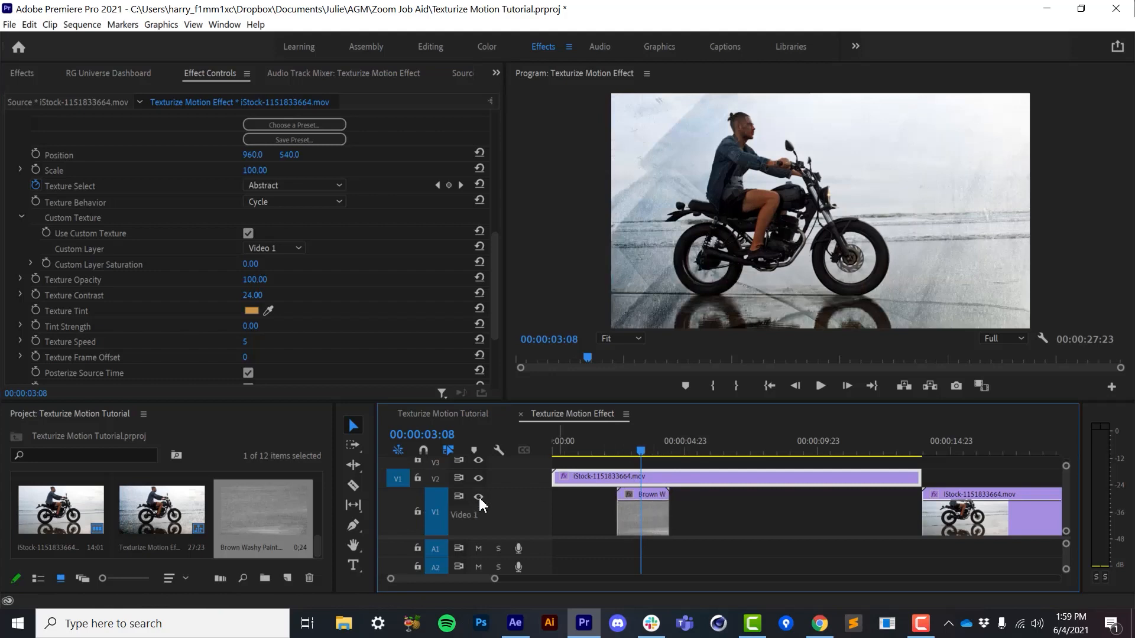
{"action": "left_click", "coordinate": [478, 498]}
{"action": "left_click", "coordinate": [479, 498]}
{"action": "left_click", "coordinate": [479, 497]}
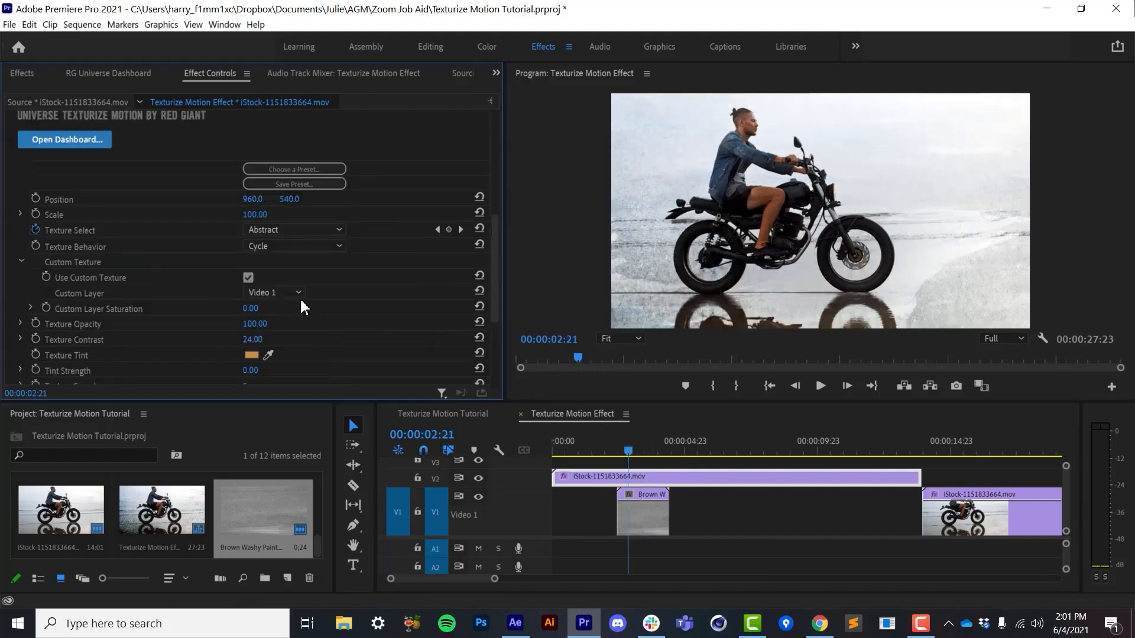
{"action": "left_click", "coordinate": [266, 293]}
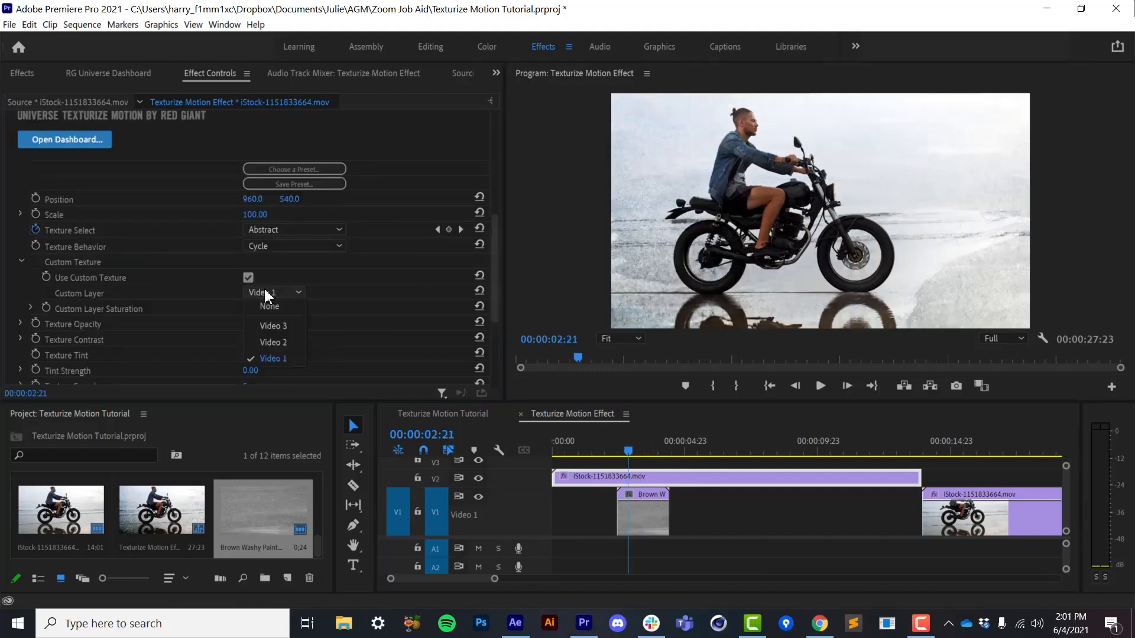
{"action": "left_click", "coordinate": [266, 292]}
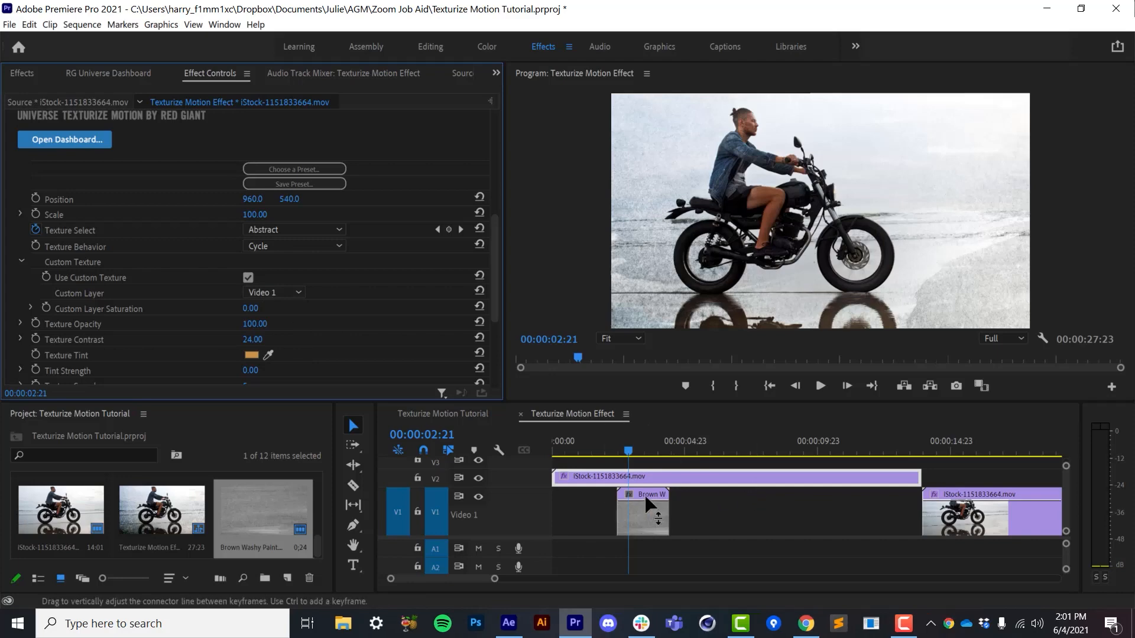
- Move the Brown Washy Paint clip to the start of track V1 and try repeating it end to end
{"action": "left_click_drag", "start_coordinate": [645, 496], "coordinate": [580, 496]}
{"action": "left_click", "coordinate": [599, 449]}
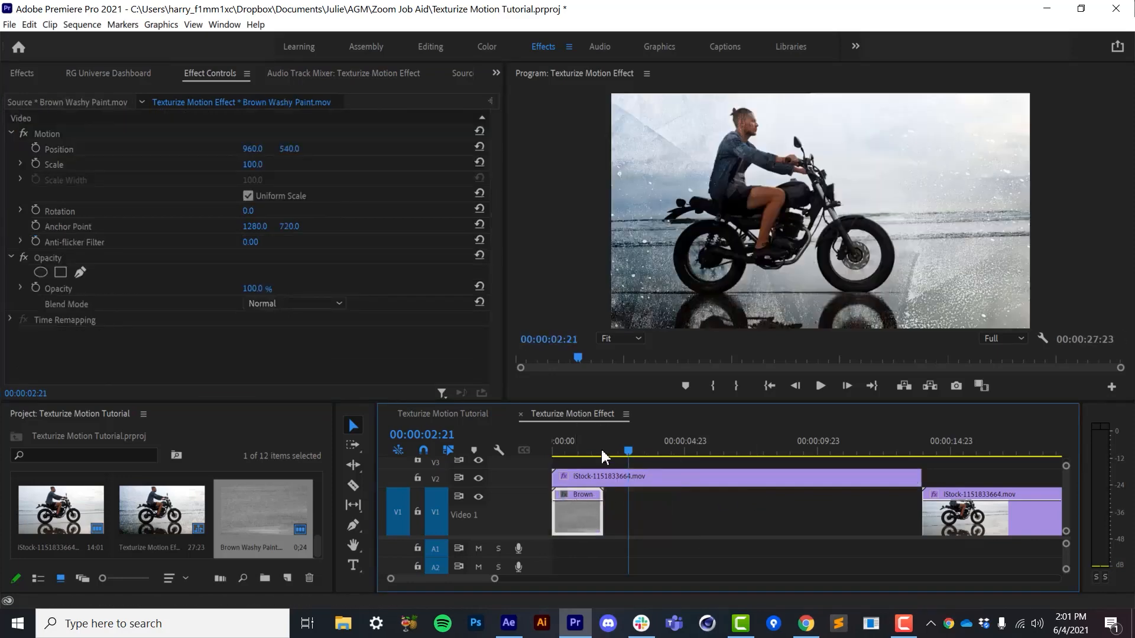
{"action": "left_click_drag", "start_coordinate": [601, 449], "coordinate": [604, 450]}
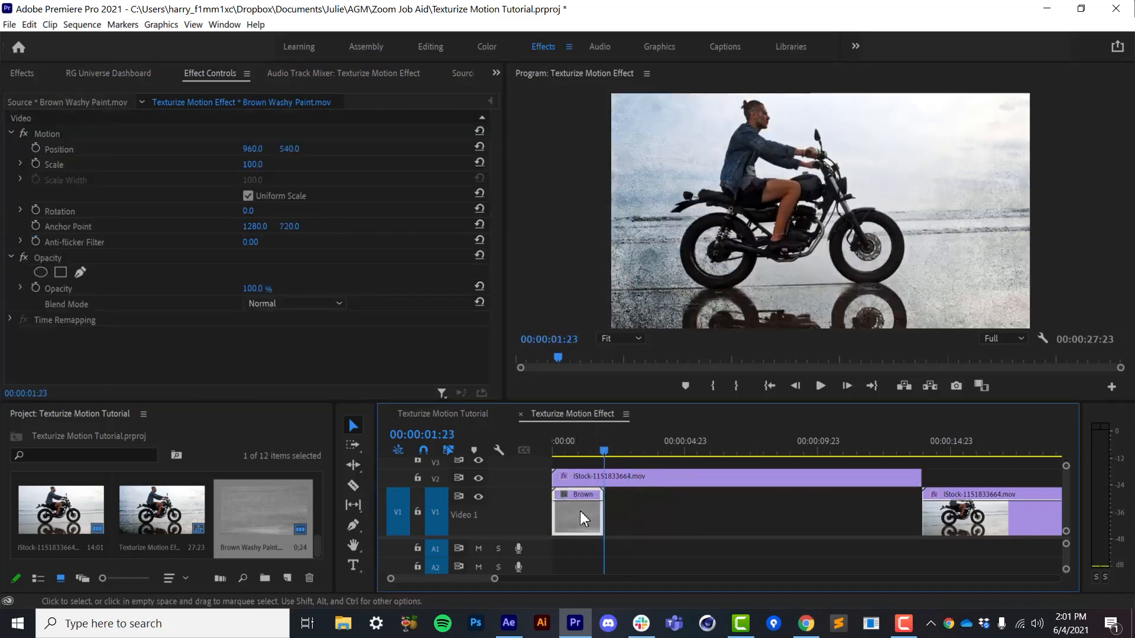
{"action": "key", "text": "space"}
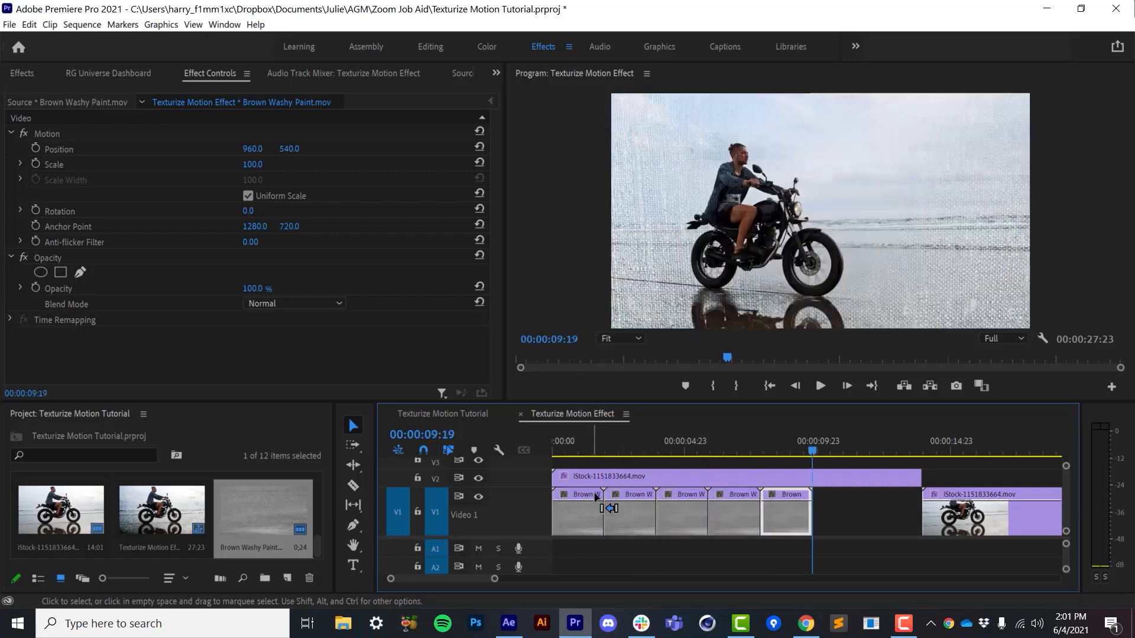
- Slow the Brown Washy Paint clip to 20% speed and play back the sequence
{"action": "right_click", "coordinate": [584, 519]}
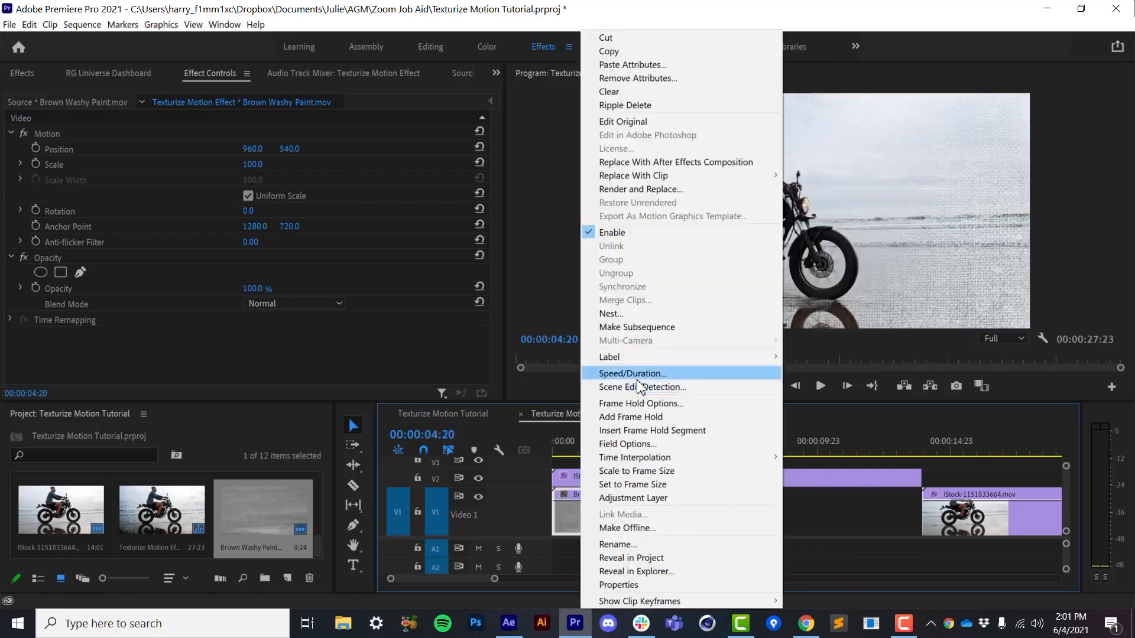
{"action": "left_click", "coordinate": [655, 370]}
{"action": "type", "text": "20"}
{"action": "key", "text": "Return"}
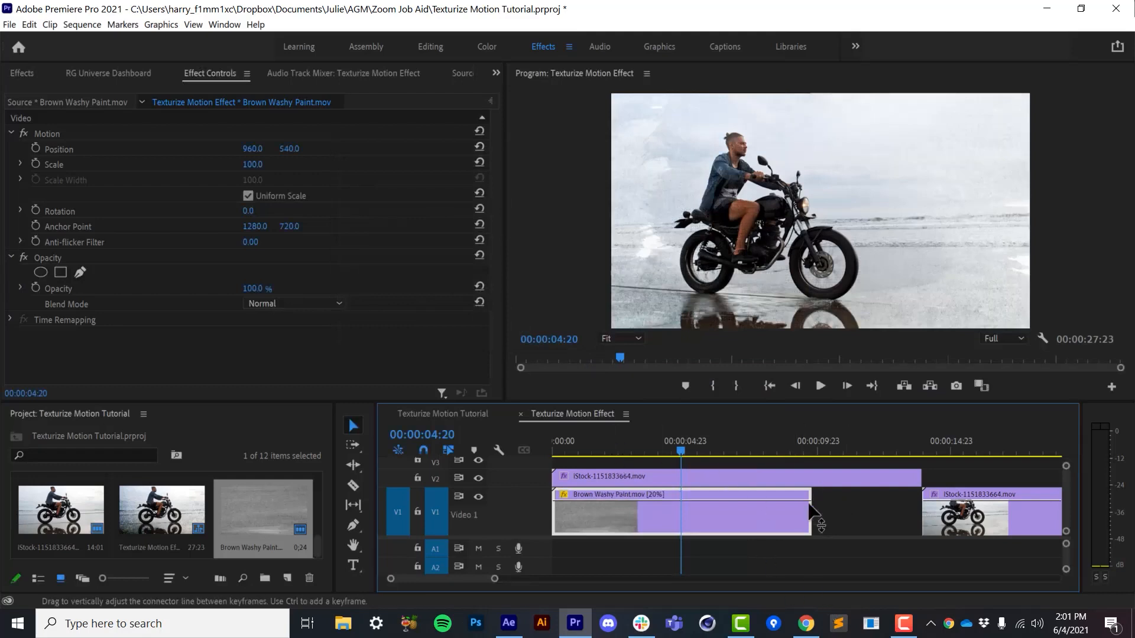
{"action": "key", "text": "space"}
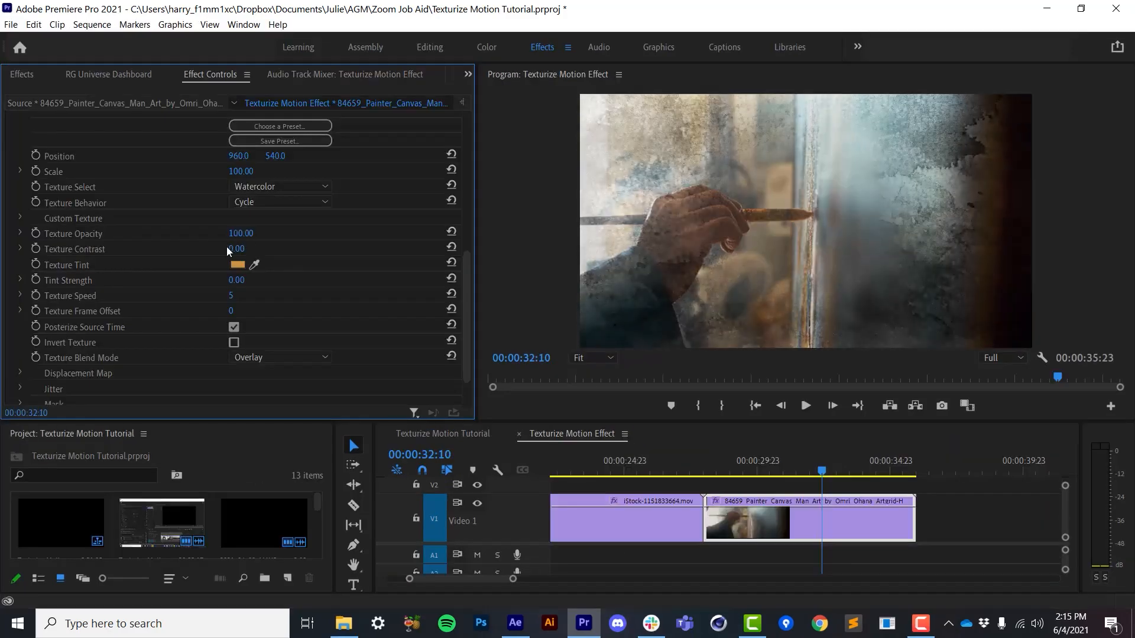
- Set the painter clip's texture contrast to 28
{"action": "left_click_drag", "start_coordinate": [236, 249], "coordinate": [250, 251]}
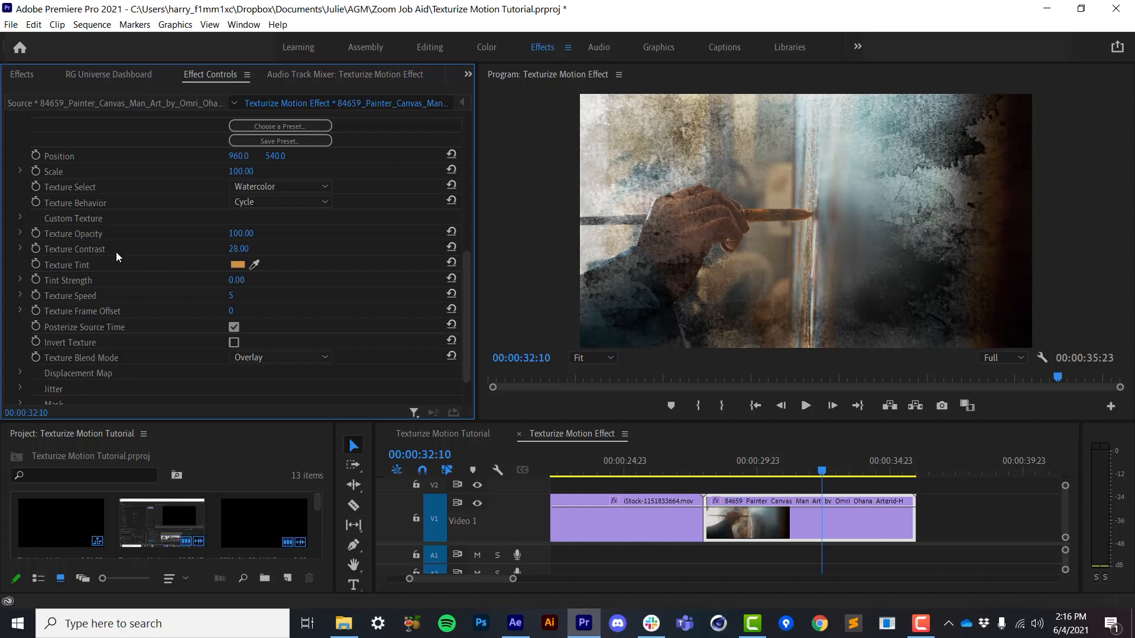
- Change the painter clip's texture tint to blue and set the tint strength to 67
{"action": "left_click", "coordinate": [238, 265]}
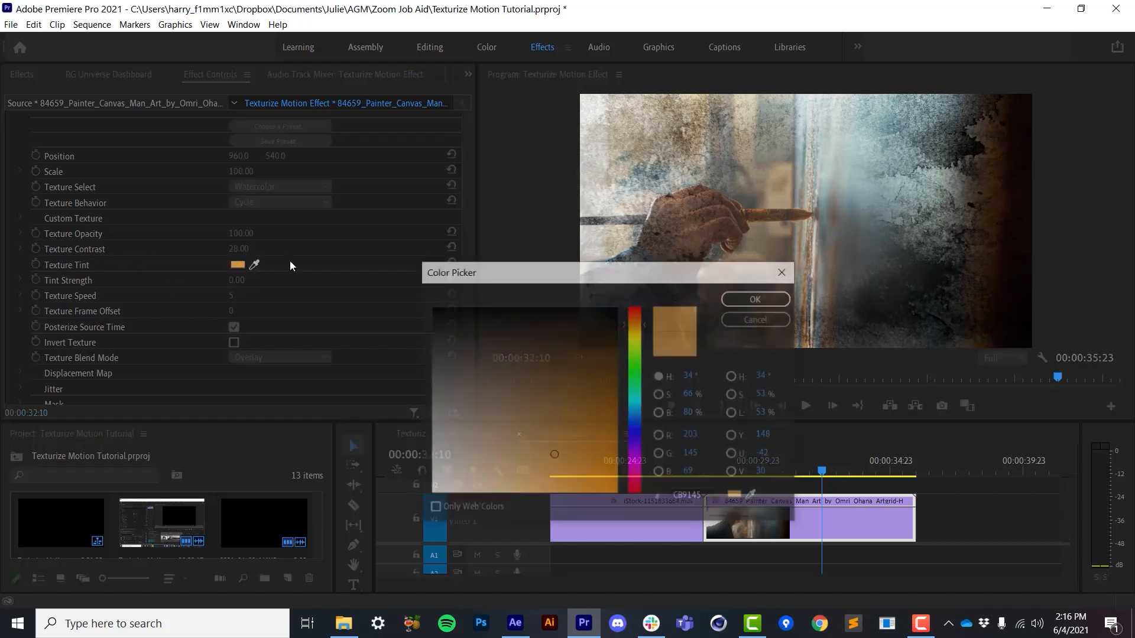
{"action": "left_click", "coordinate": [633, 418]}
{"action": "mouse_move", "coordinate": [591, 396]}
{"action": "left_mouse_down"}
{"action": "mouse_move", "coordinate": [608, 405]}
{"action": "mouse_move", "coordinate": [613, 438]}
{"action": "left_mouse_up"}
{"action": "left_click", "coordinate": [635, 412]}
{"action": "key", "text": "Return"}
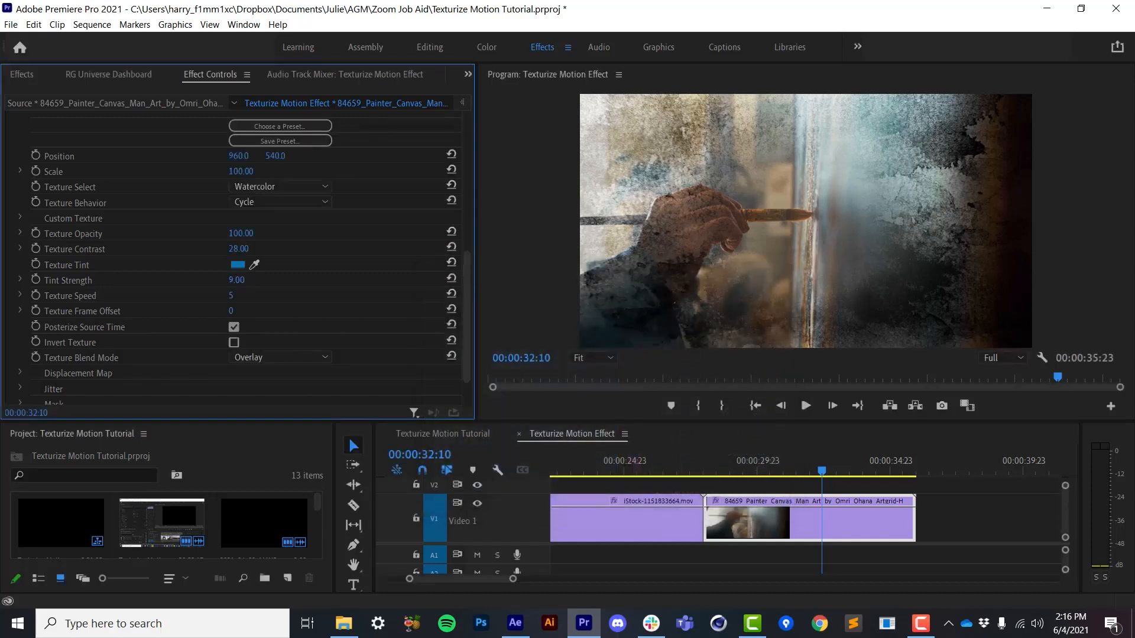
{"action": "left_click_drag", "start_coordinate": [240, 281], "coordinate": [289, 281]}
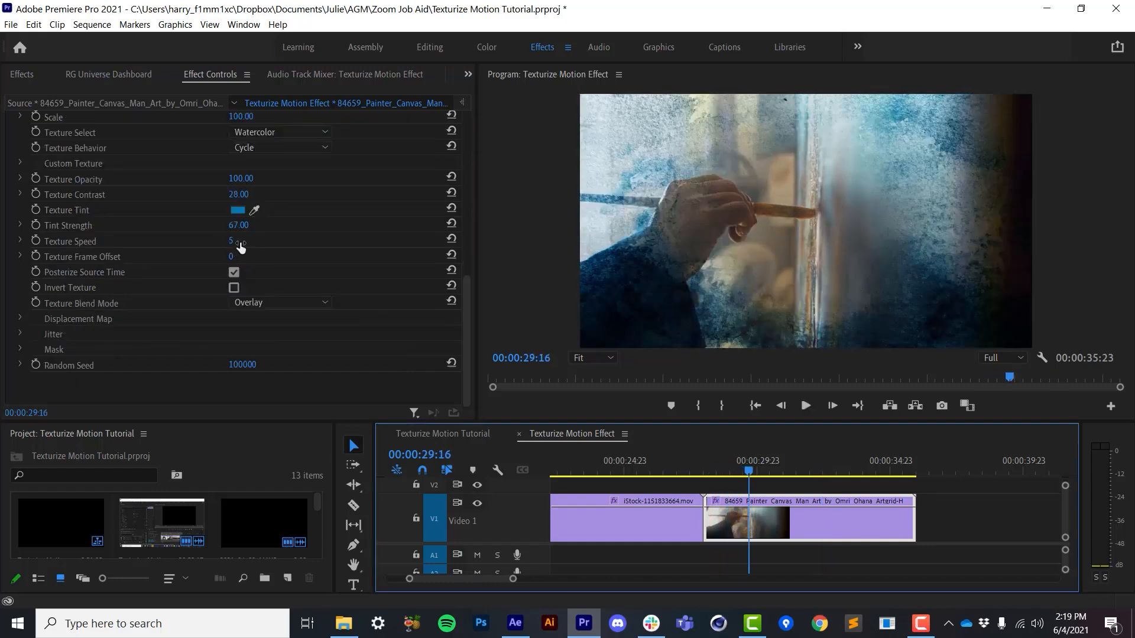
- Review the available texture types and play back the painter clip from 00:00:28:12
{"action": "left_click", "coordinate": [281, 131]}
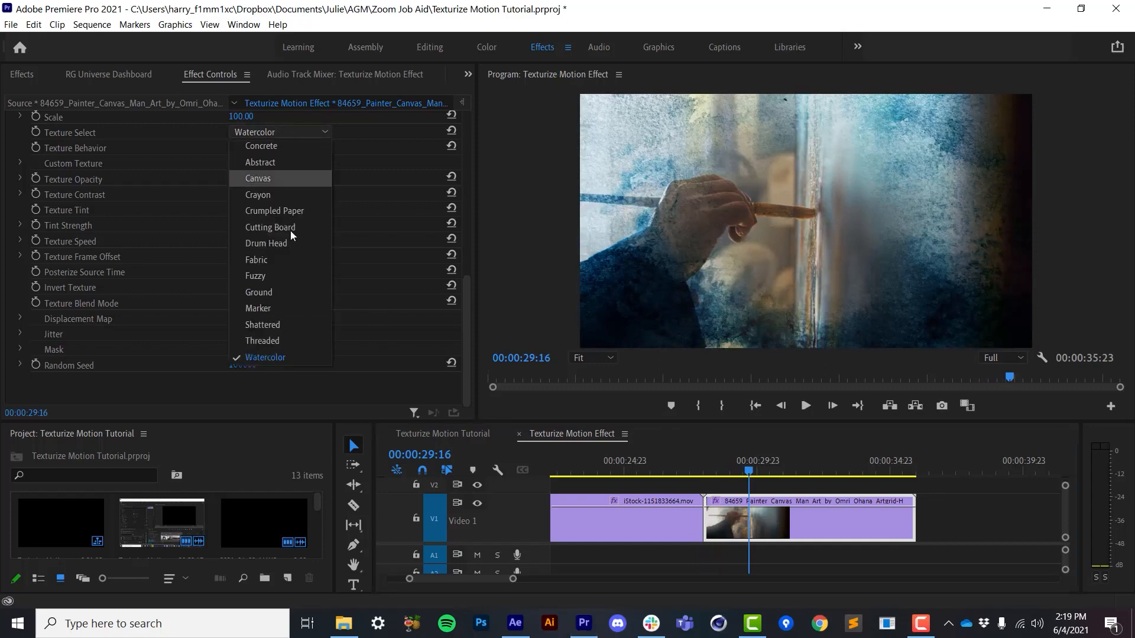
{"action": "left_click", "coordinate": [300, 387]}
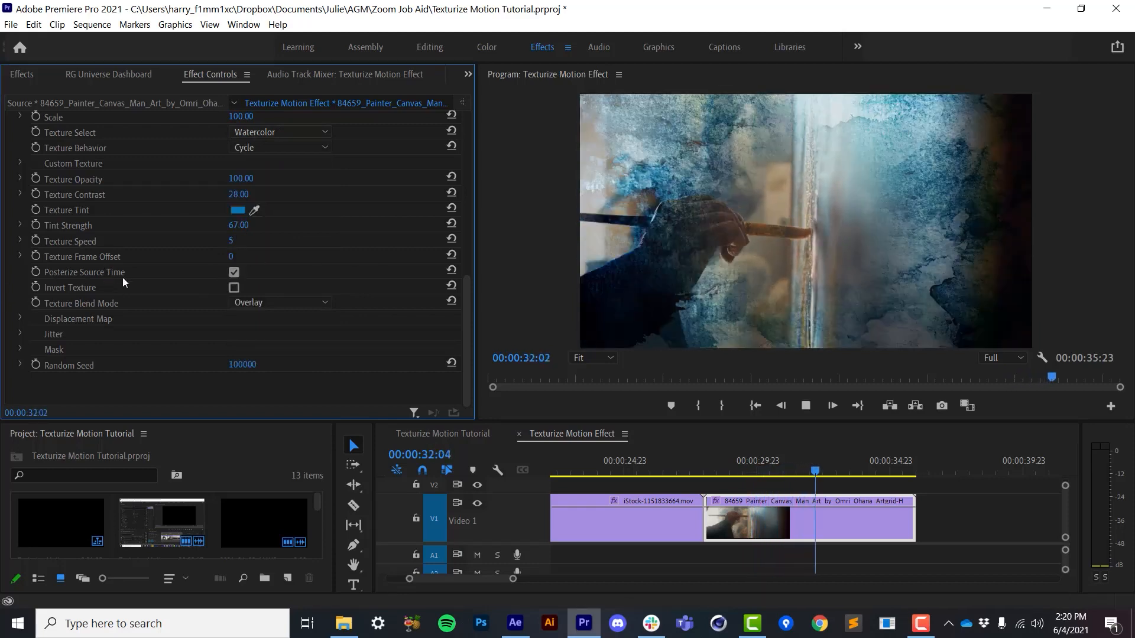
{"action": "left_click", "coordinate": [718, 475]}
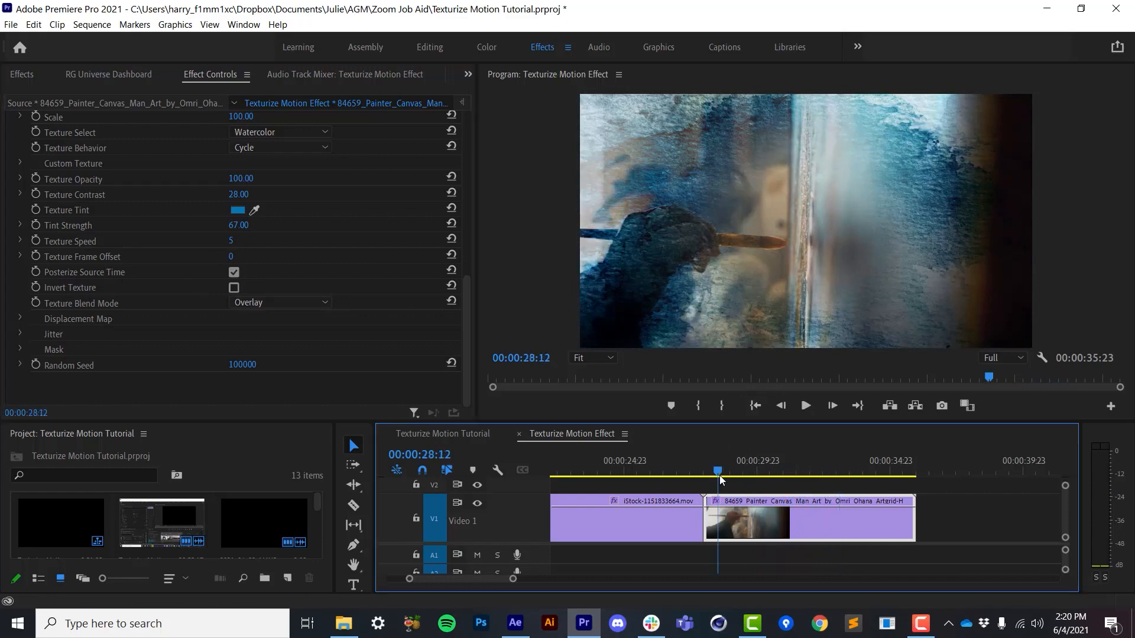
{"action": "key", "text": "space"}
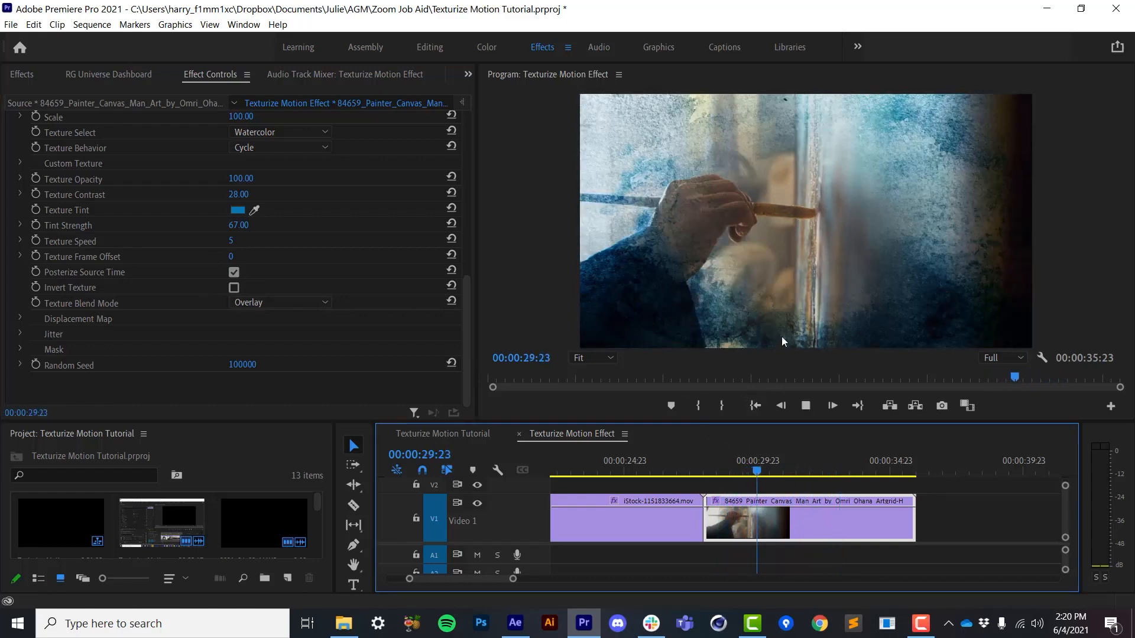
{"action": "key", "text": "space"}
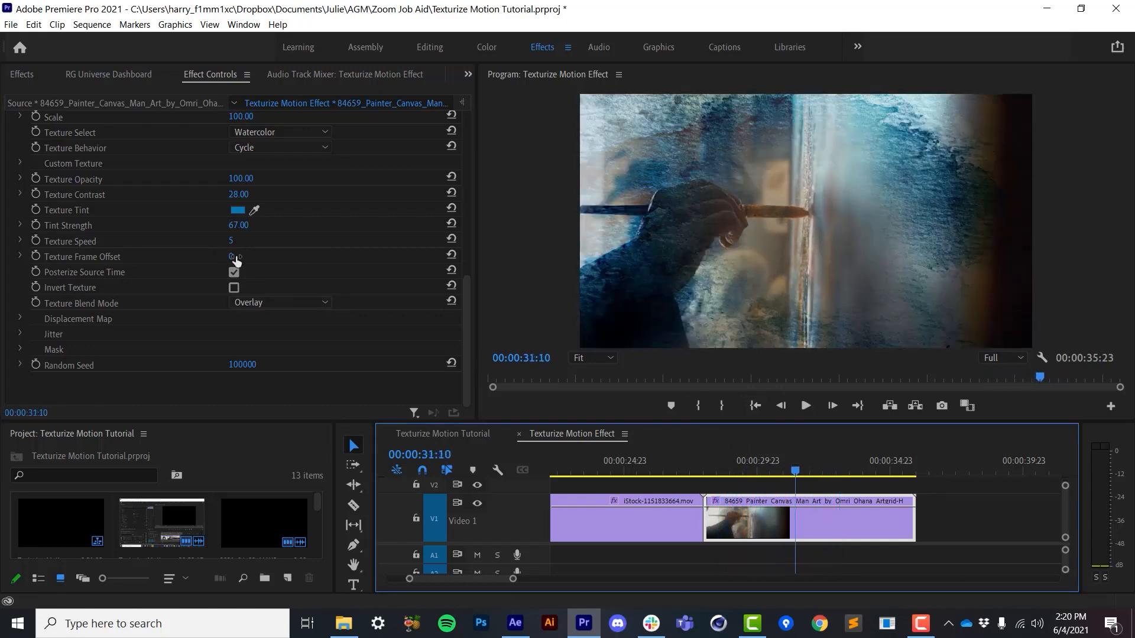
- Turn off Posterize Source Time for the painter clip's texture effect and play back the clip
{"action": "left_click", "coordinate": [237, 270]}
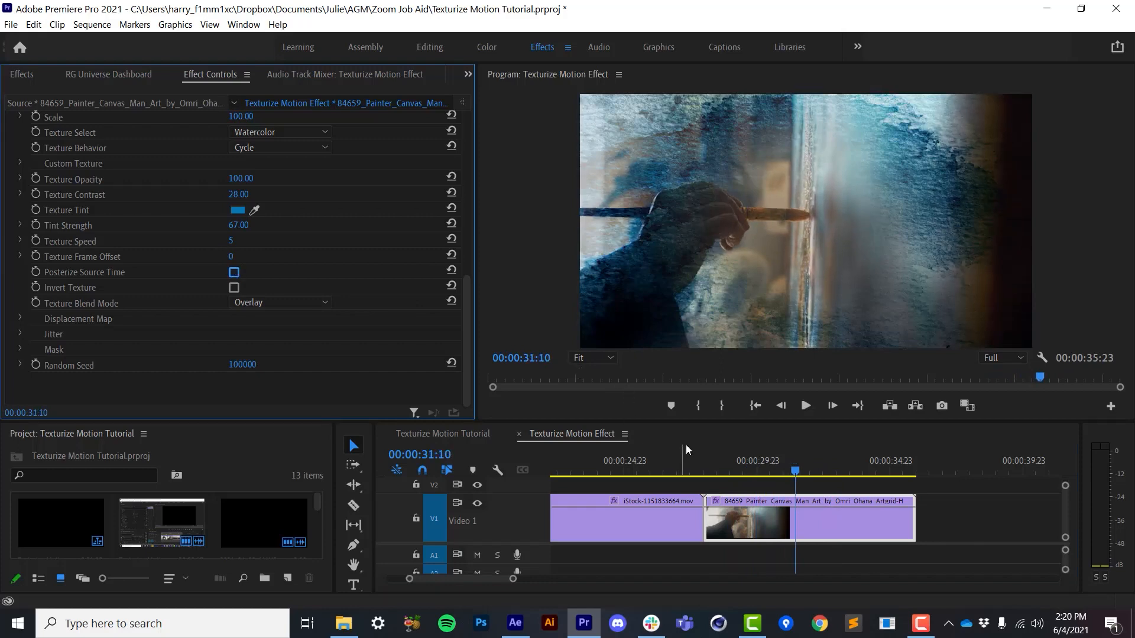
{"action": "left_click", "coordinate": [729, 467]}
{"action": "key", "text": "space"}
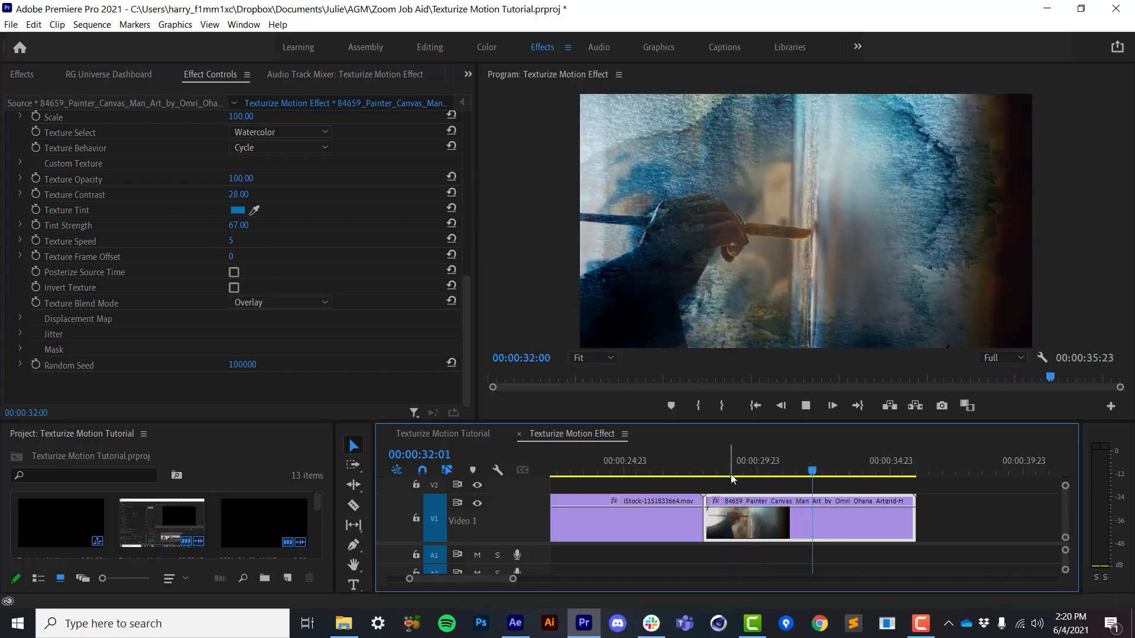
{"action": "key", "text": "space"}
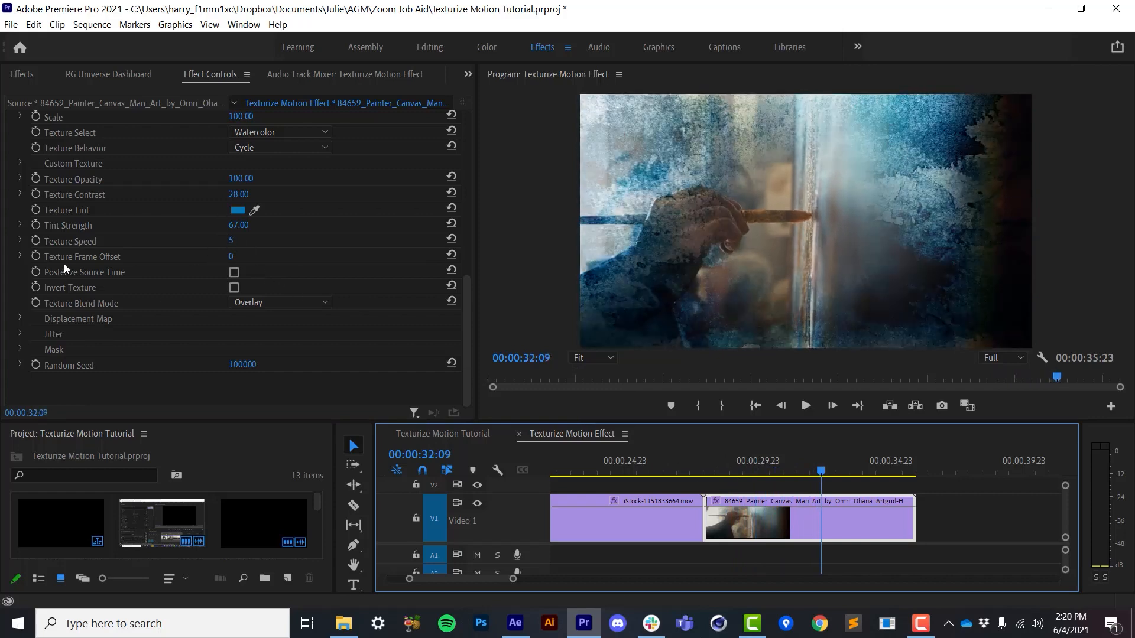
- Set the texture behavior to Still and turn Invert Texture off
{"action": "left_click", "coordinate": [269, 147]}
{"action": "left_click", "coordinate": [270, 162]}
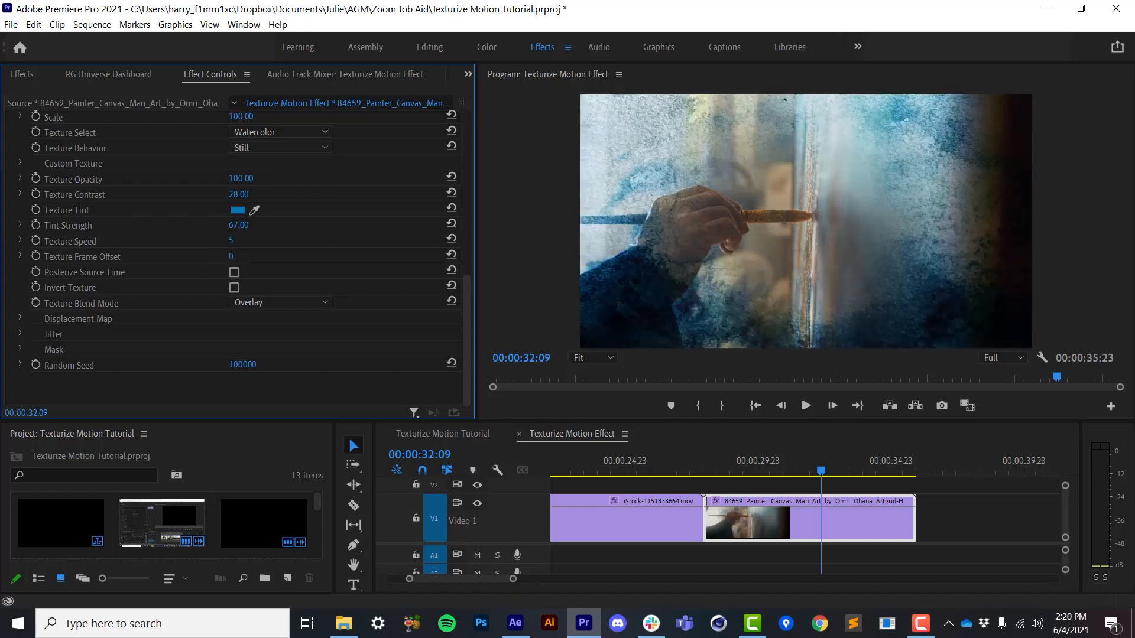
{"action": "left_click", "coordinate": [234, 289]}
- Set the texture blend mode to Hard Light
{"action": "left_click", "coordinate": [252, 303]}
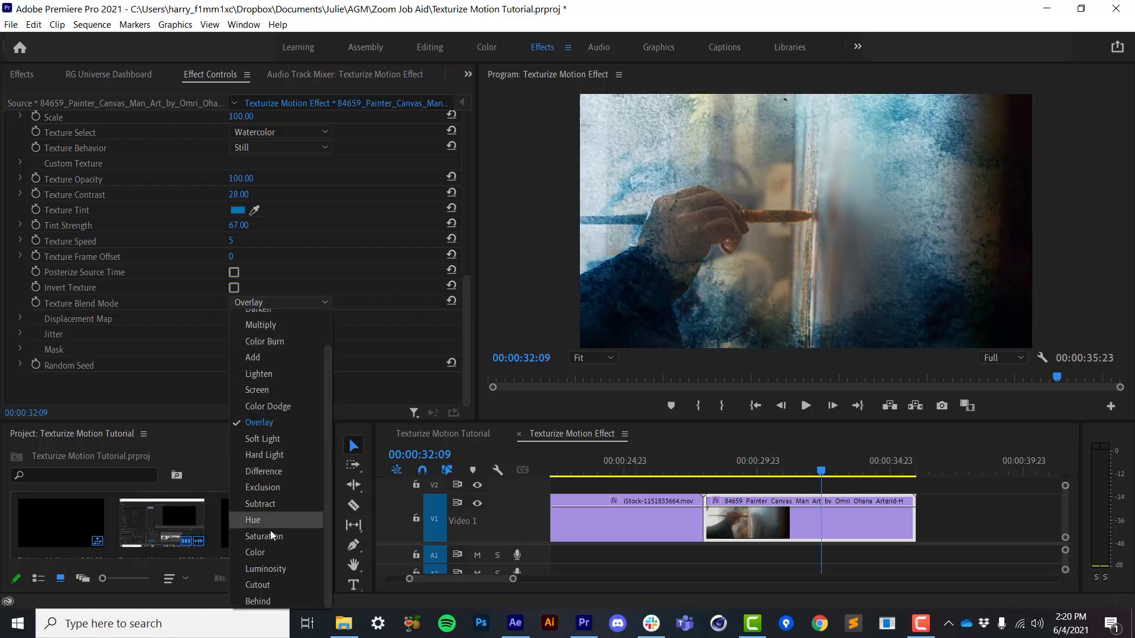
{"action": "left_click", "coordinate": [299, 453]}
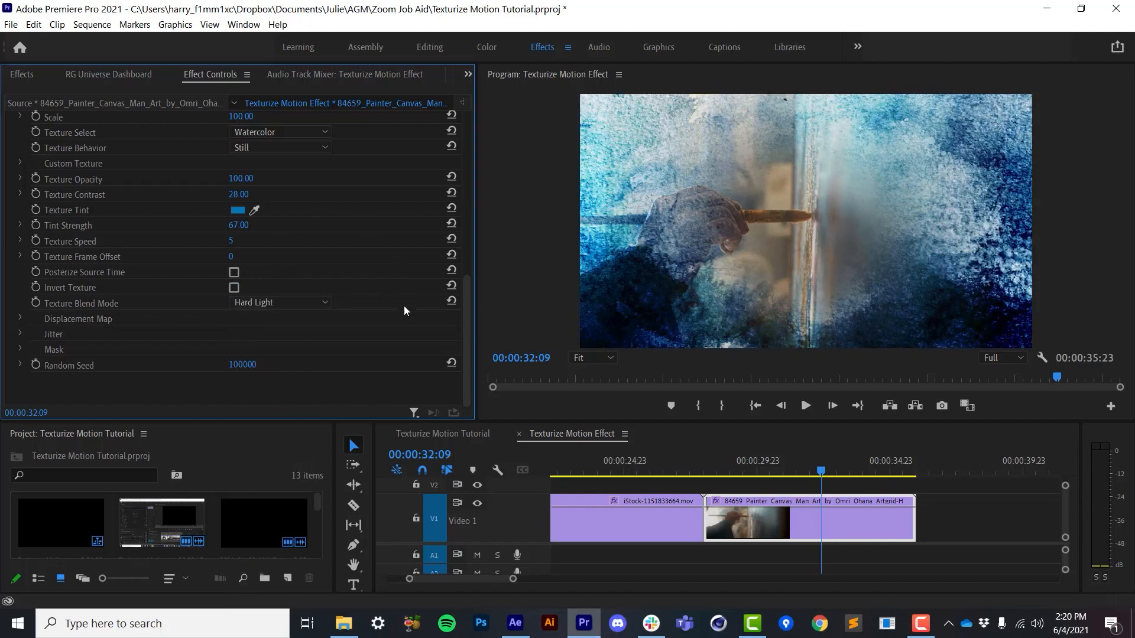
- Open the Texturize Motion preset library, widen its panel and browse the presets
{"action": "scroll", "coordinate": [405, 308], "scroll_direction": "up", "scroll_amount": 3}
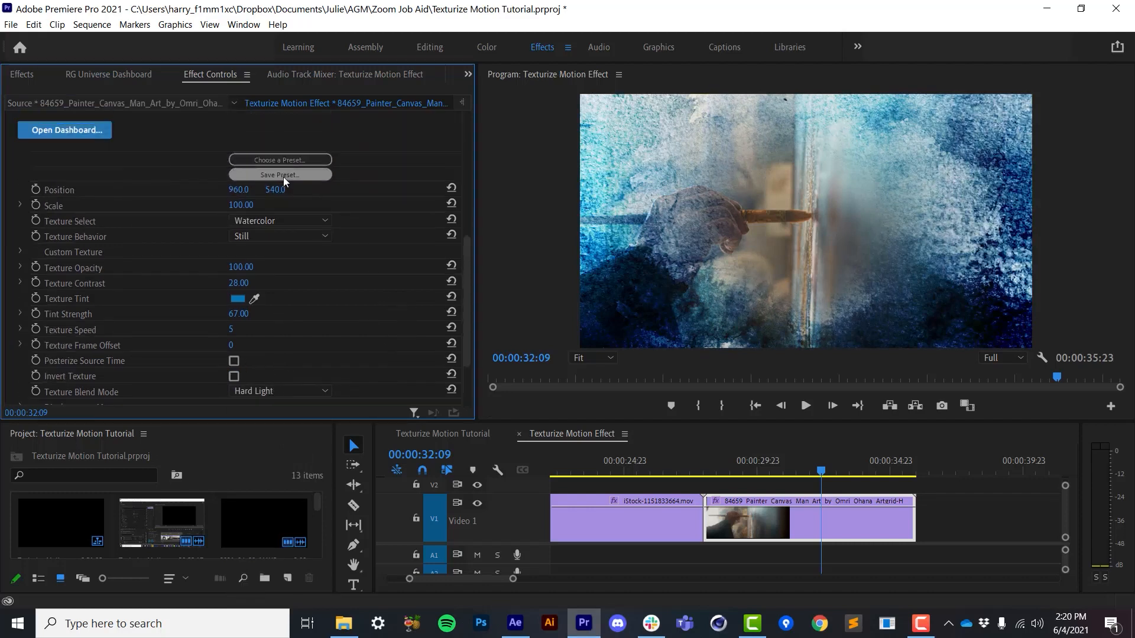
{"action": "left_click", "coordinate": [307, 157]}
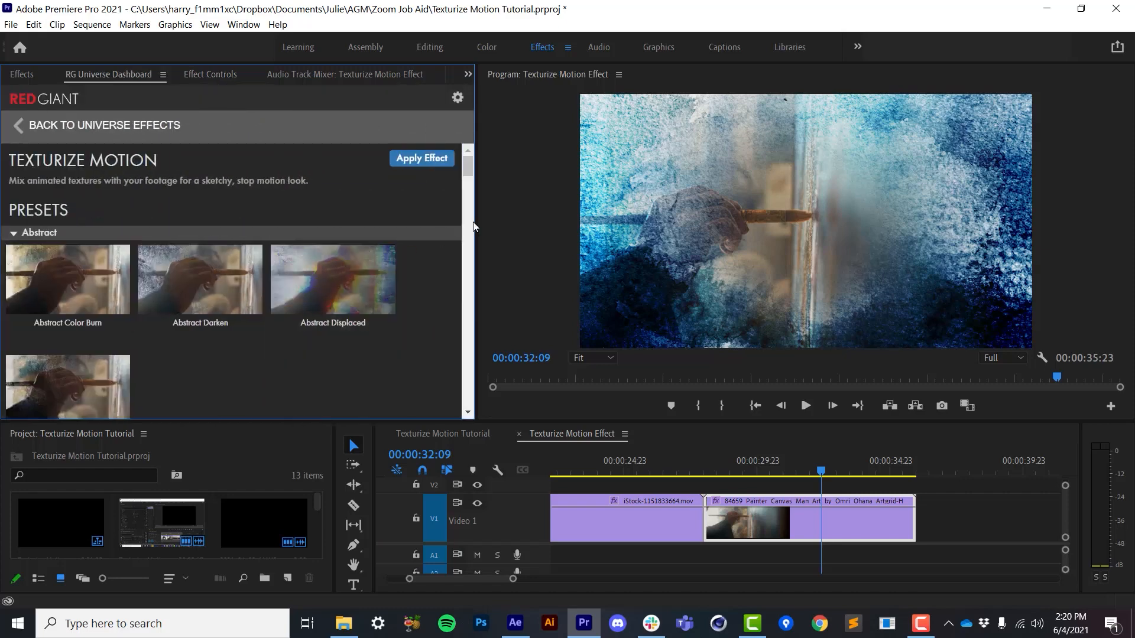
{"action": "left_click_drag", "start_coordinate": [475, 223], "coordinate": [588, 231]}
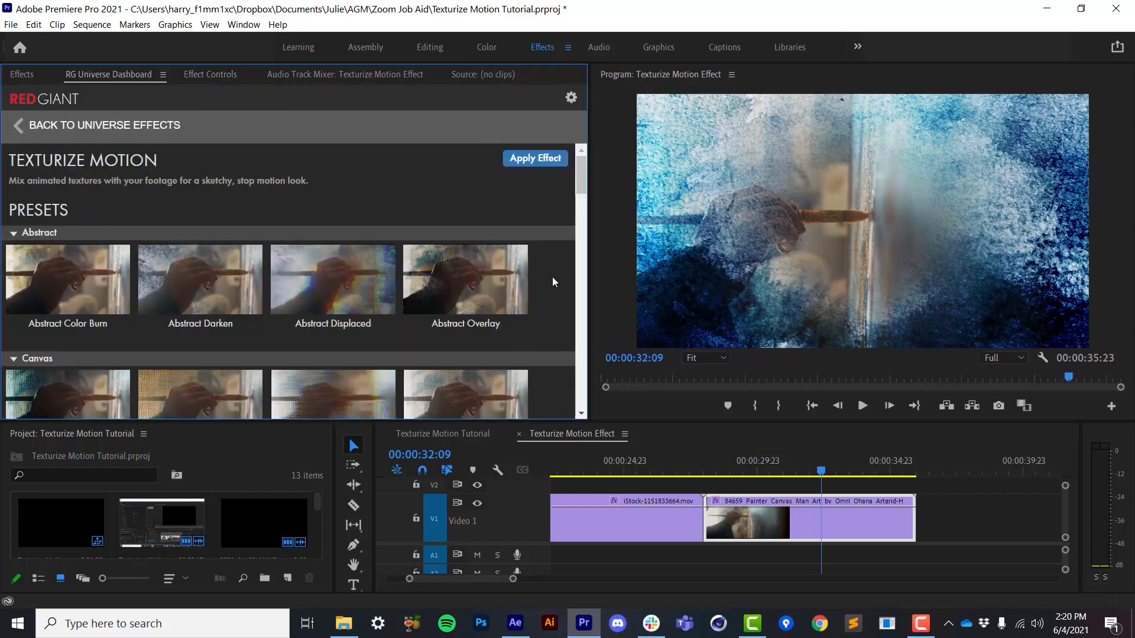
{"action": "left_click_drag", "start_coordinate": [582, 172], "coordinate": [589, 222]}
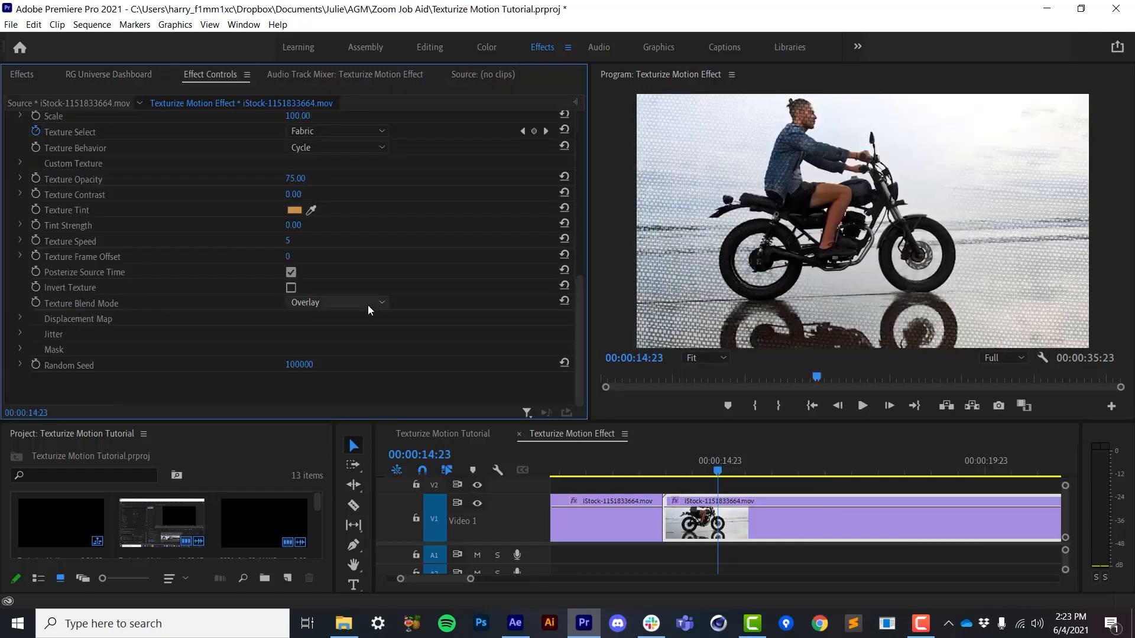
- Enable the displacement map on the motorcycle clip's texture effect with a horizontal displacement of 0.1
{"action": "left_click", "coordinate": [26, 321]}
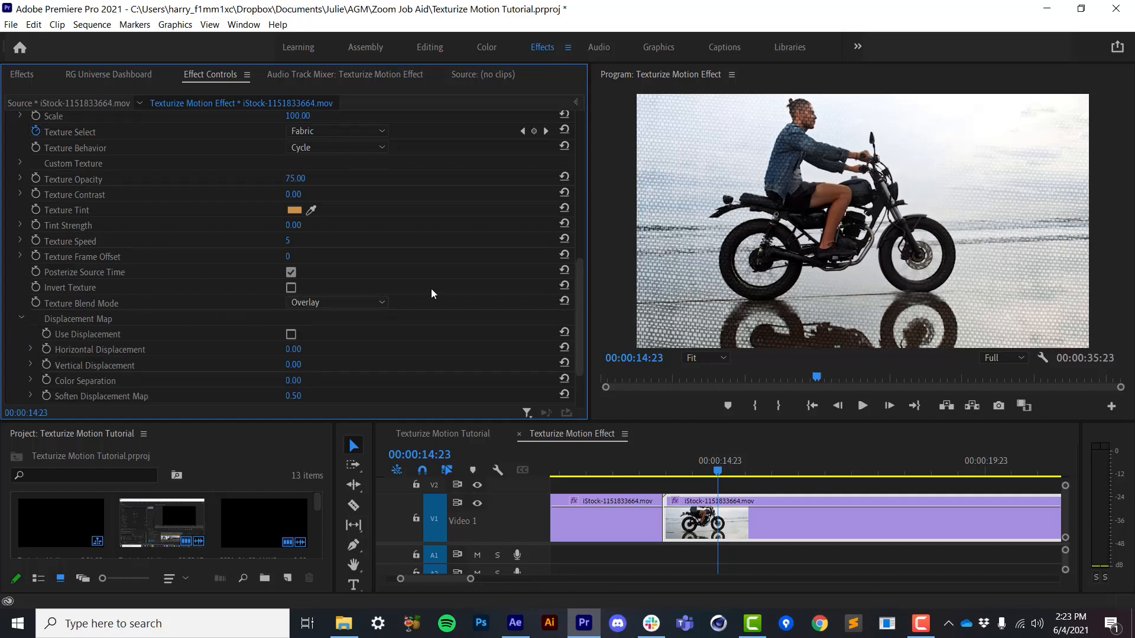
{"action": "scroll", "coordinate": [442, 287], "scroll_direction": "down", "scroll_amount": 3}
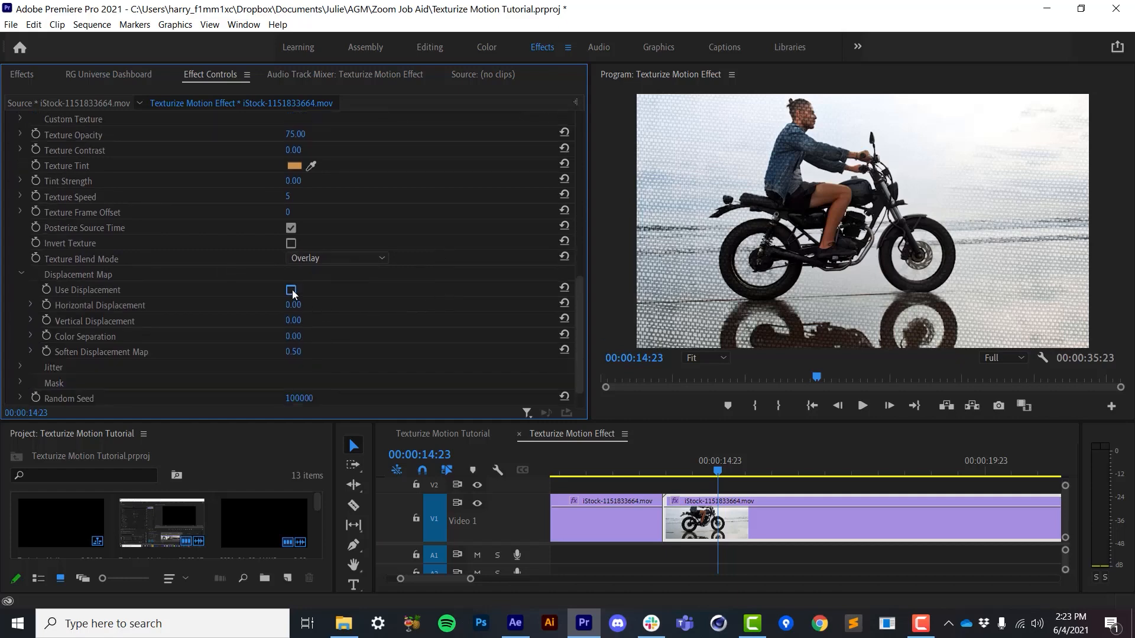
{"action": "left_click", "coordinate": [293, 305]}
{"action": "type", "text": "0.1"}
{"action": "key", "text": "Return"}
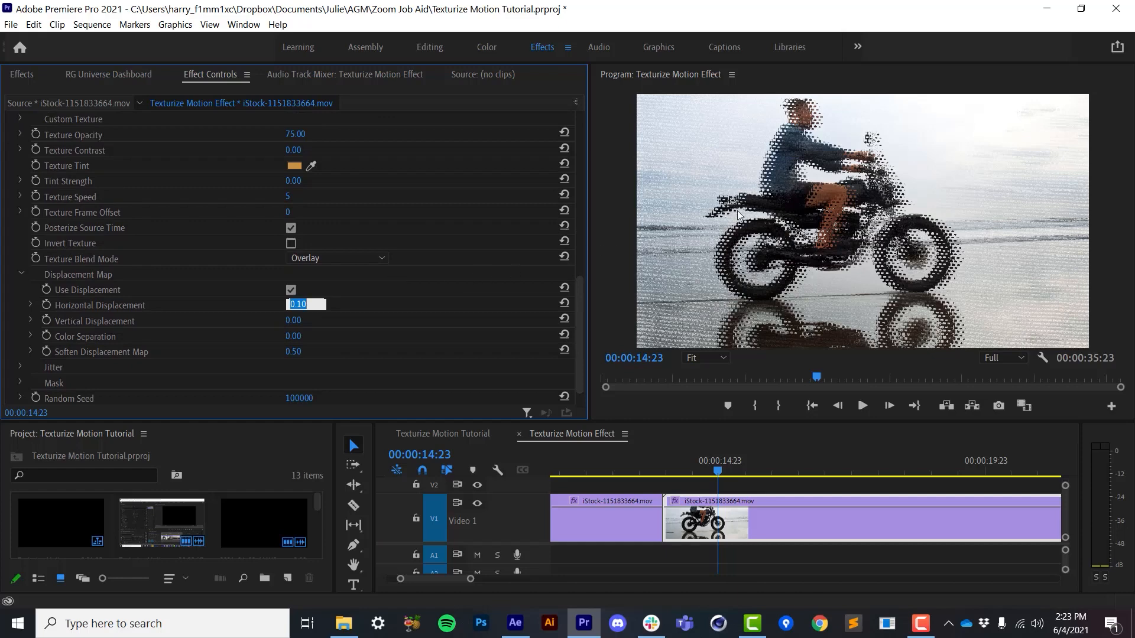
{"action": "left_click", "coordinate": [479, 325]}
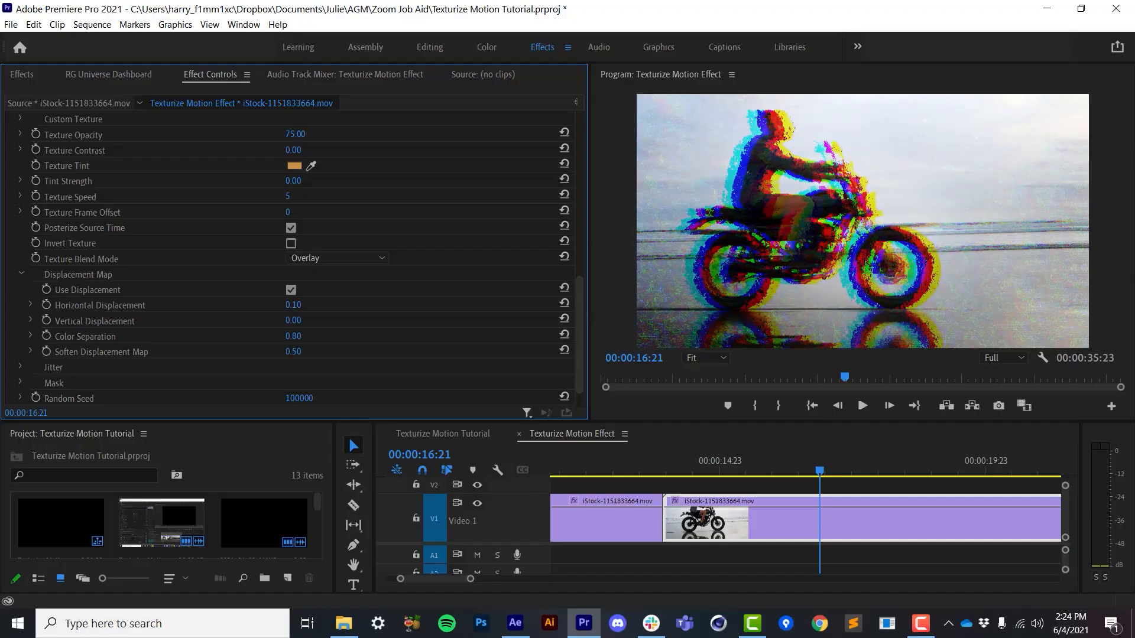
- Scrub through the second motorcycle clip to preview how the displacement map distorts the footage
{"action": "left_click_drag", "start_coordinate": [713, 462], "coordinate": [889, 481]}
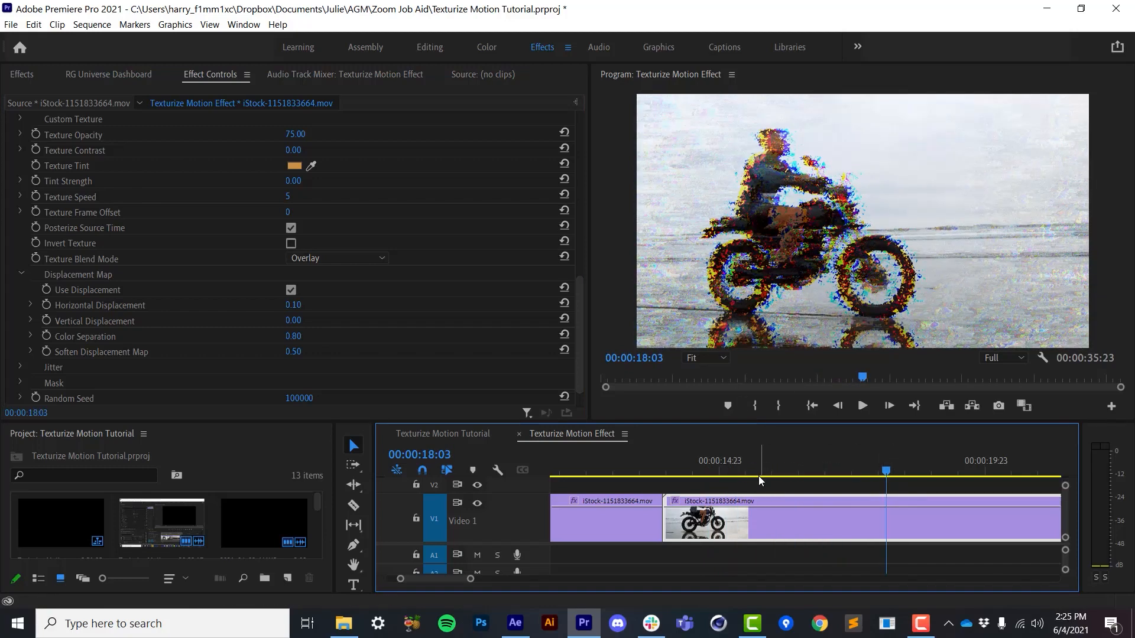
{"action": "left_click_drag", "start_coordinate": [762, 467], "coordinate": [934, 509]}
{"action": "key", "text": "minus"}
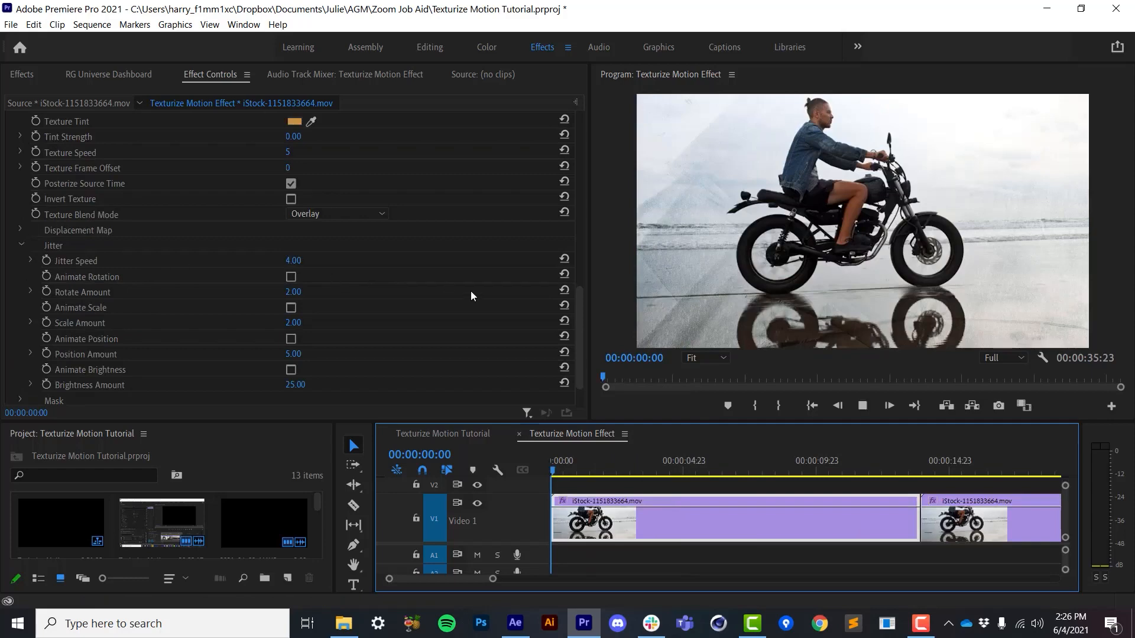
- Play back and scrub the opening seconds of the first motorcycle clip to preview its texture with all jitter animations off
{"action": "key", "text": "space"}
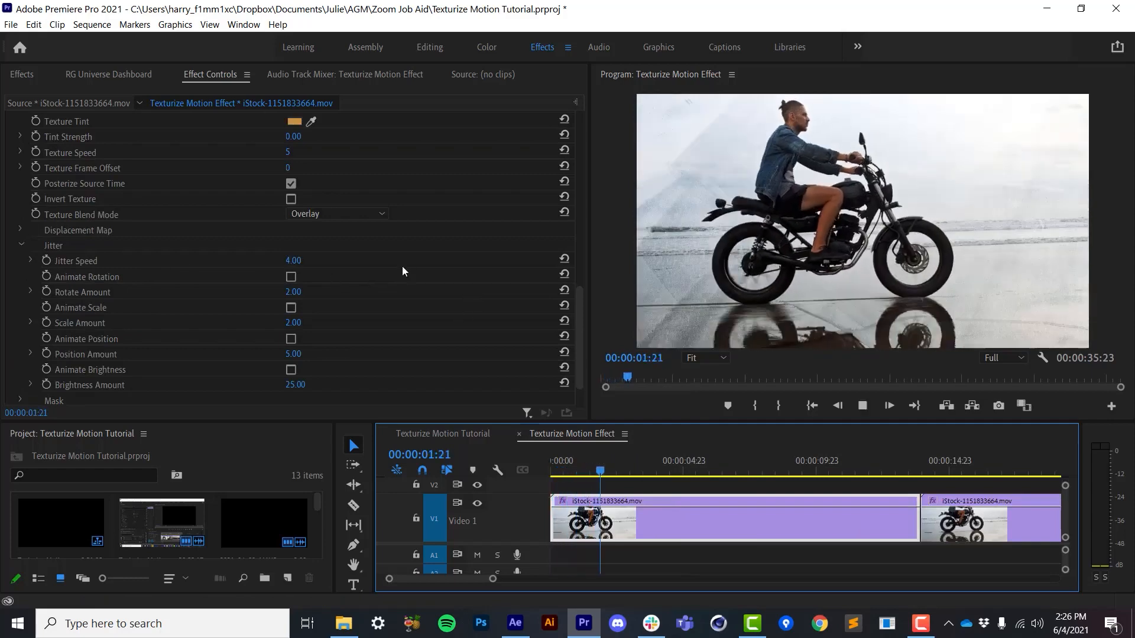
{"action": "key", "text": "space"}
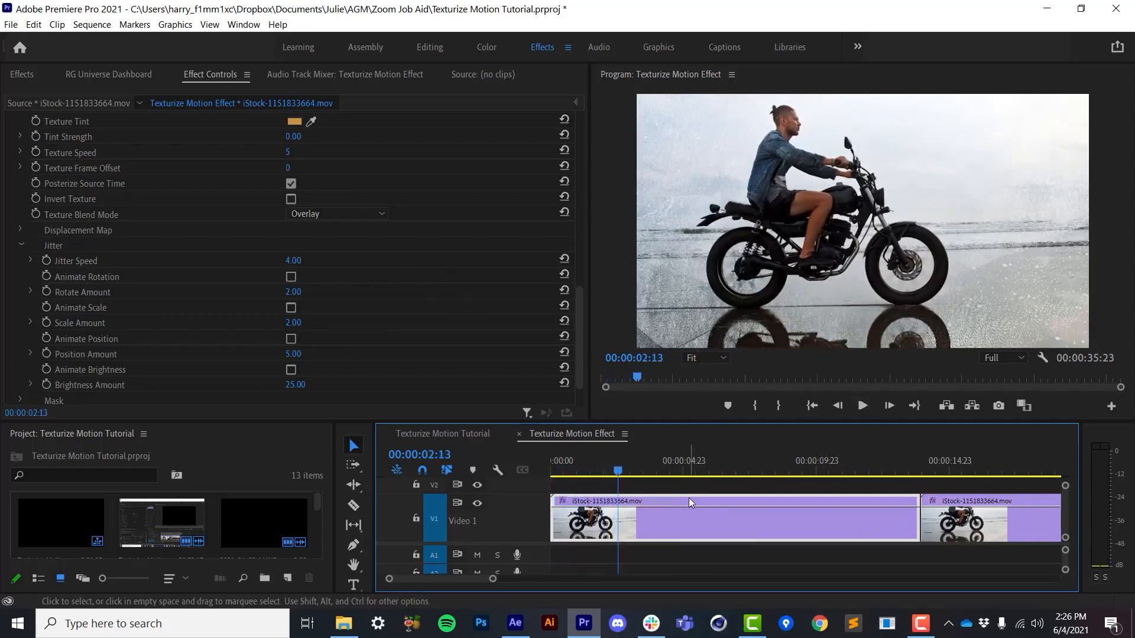
{"action": "key", "text": "space"}
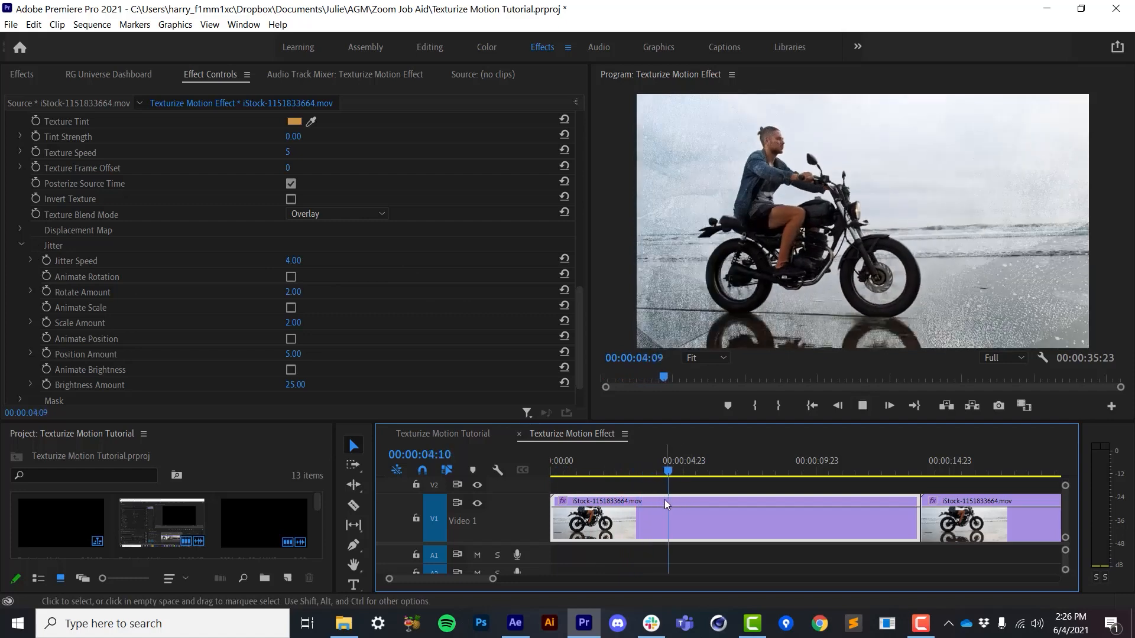
{"action": "key", "text": "space"}
{"action": "left_click_drag", "start_coordinate": [716, 469], "coordinate": [668, 494]}
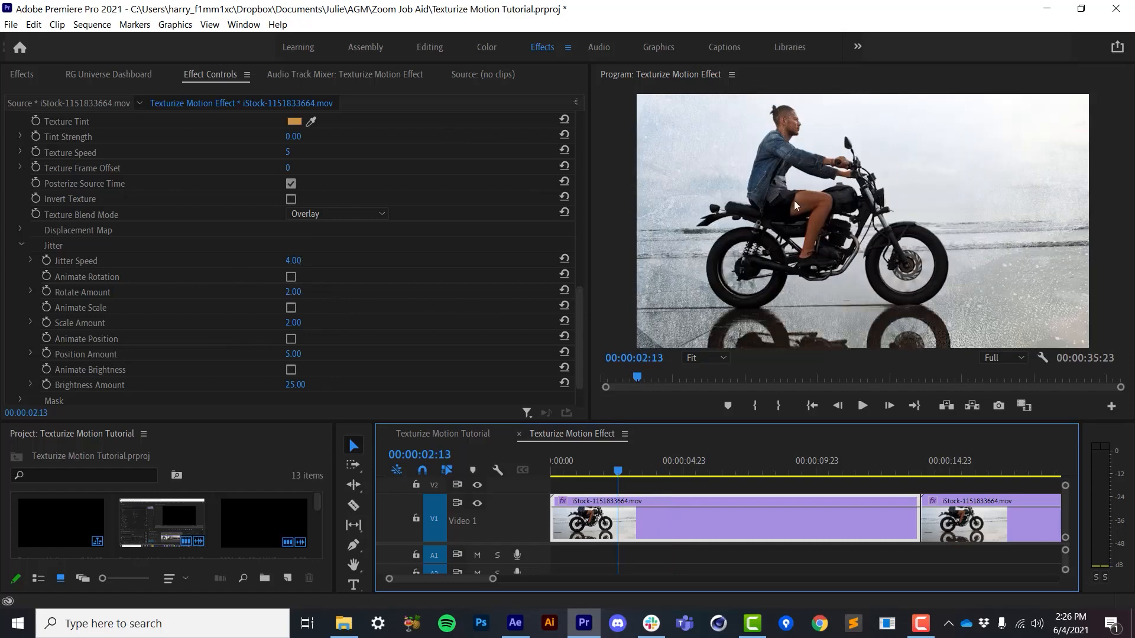
{"action": "key", "text": "space"}
{"action": "key", "text": "space"}
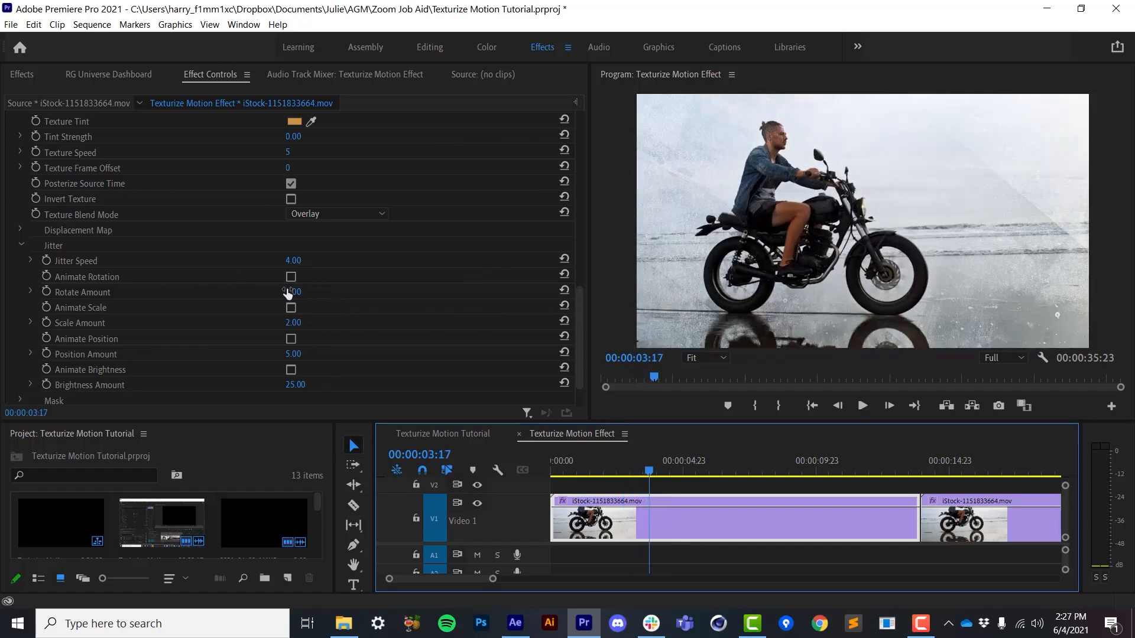
- Enable Animate Scale and Animate Rotation in the first clip's jitter settings and scrub the clip to preview the texture movement
{"action": "left_click", "coordinate": [291, 306]}
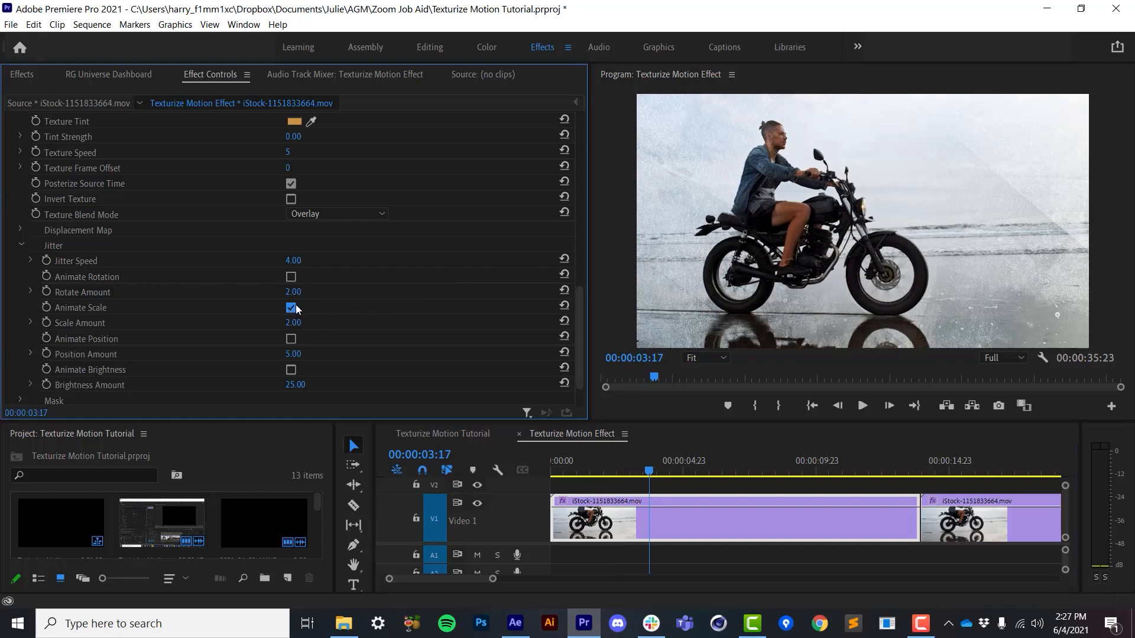
{"action": "left_click", "coordinate": [292, 277]}
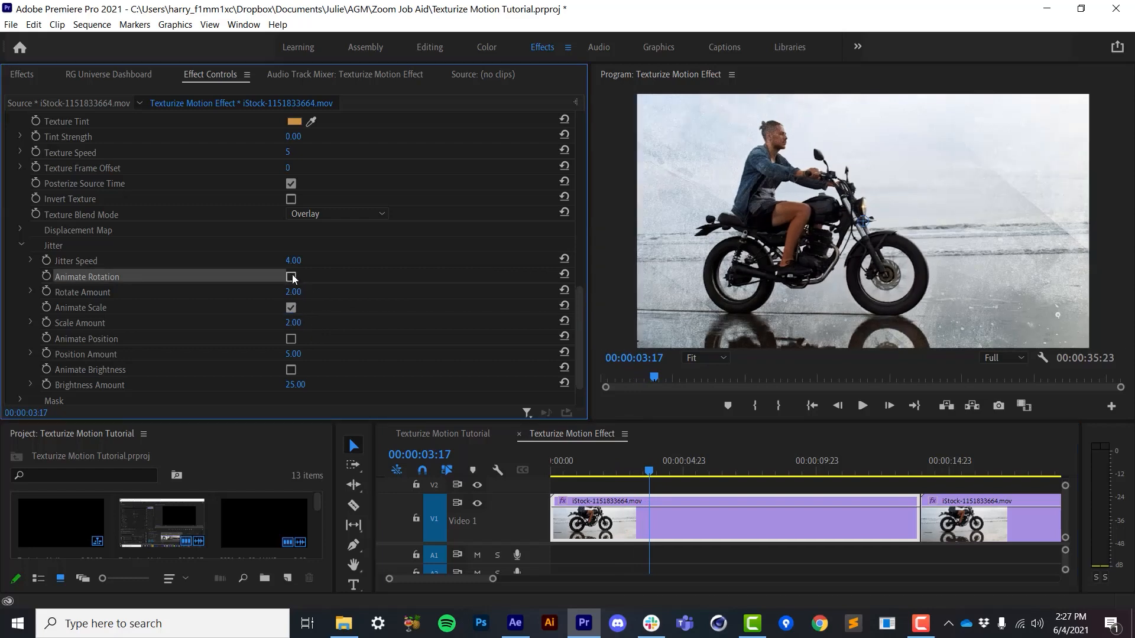
{"action": "left_click", "coordinate": [292, 278]}
{"action": "left_click_drag", "start_coordinate": [649, 471], "coordinate": [708, 493]}
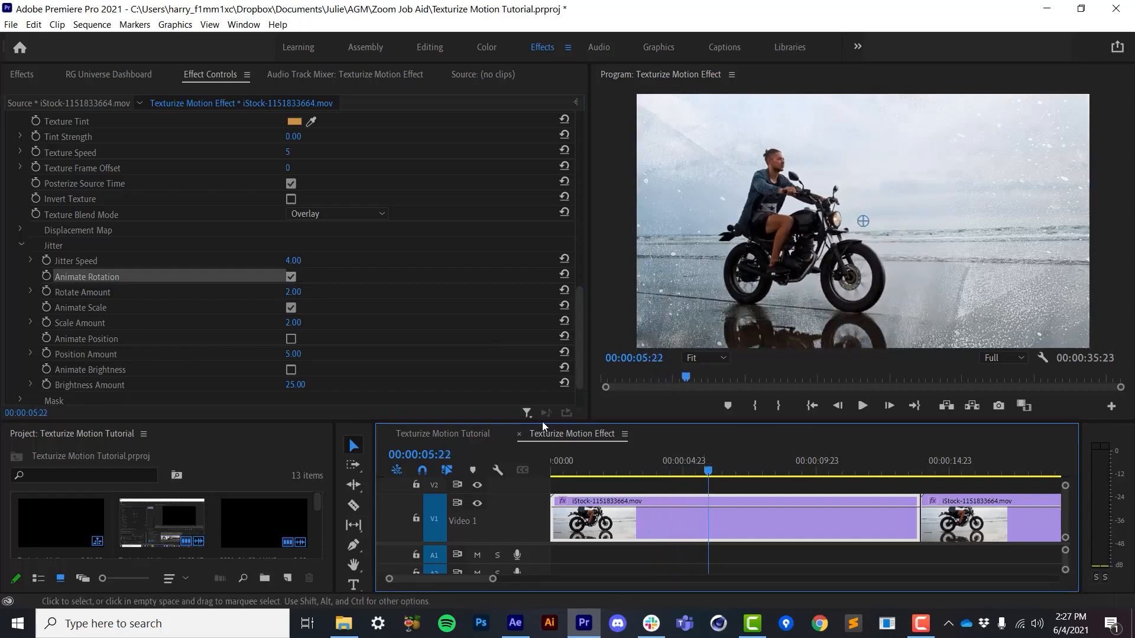
- Enable Animate Brightness in the jitter settings and play back the first clip to preview it
{"action": "left_click", "coordinate": [292, 293]}
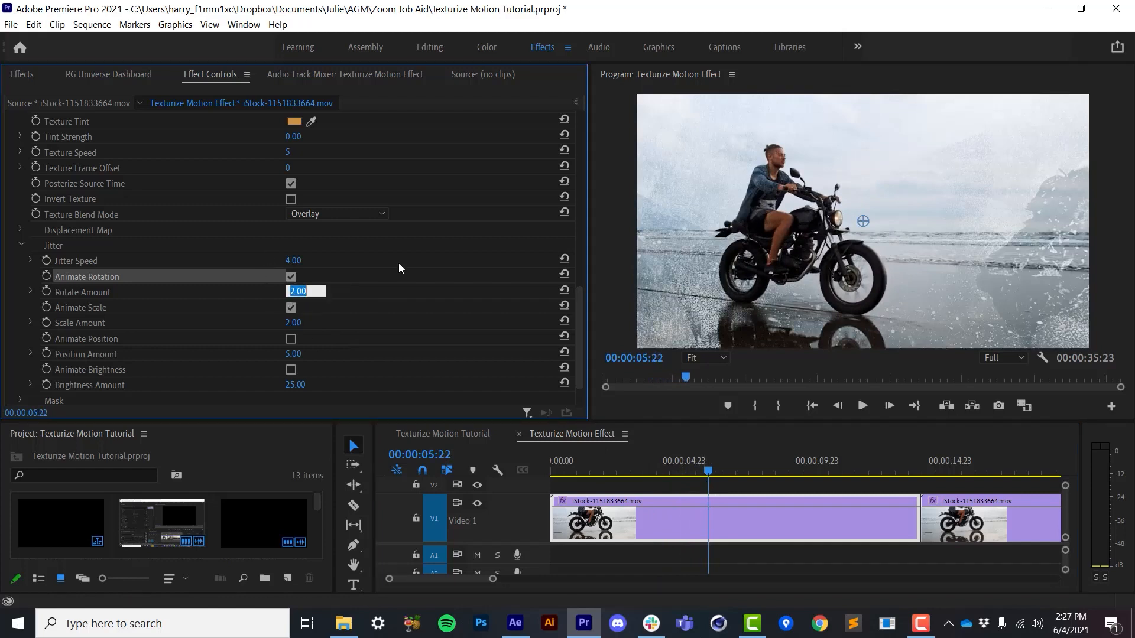
{"action": "left_click", "coordinate": [390, 353]}
{"action": "left_click", "coordinate": [291, 370]}
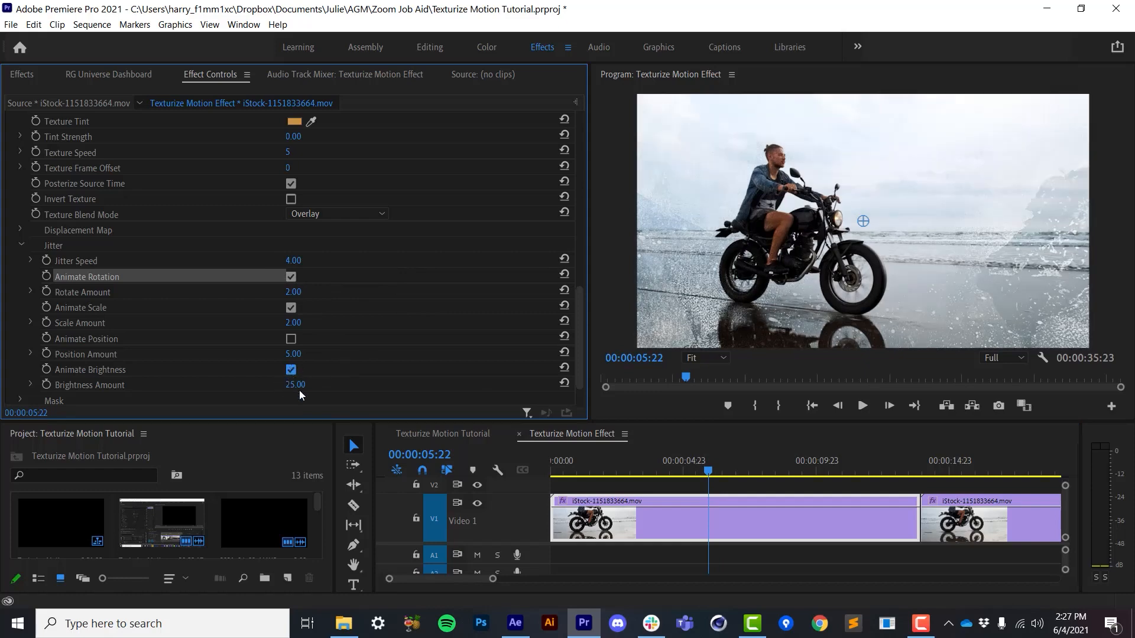
{"action": "left_click", "coordinate": [640, 470]}
{"action": "key", "text": "space"}
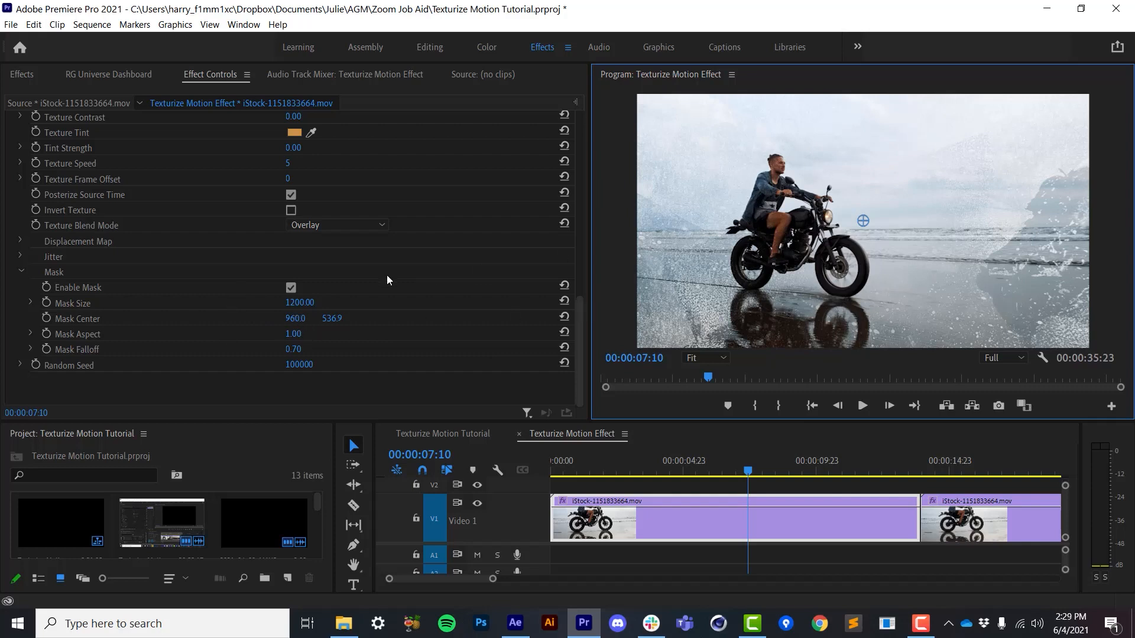
- Move the texture mask's center to 624.3, 518.0 over the motorcycle rider and set the mask size to 1226
{"action": "left_click_drag", "start_coordinate": [295, 319], "coordinate": [103, 318]}
{"action": "left_click_drag", "start_coordinate": [787, 221], "coordinate": [784, 217]}
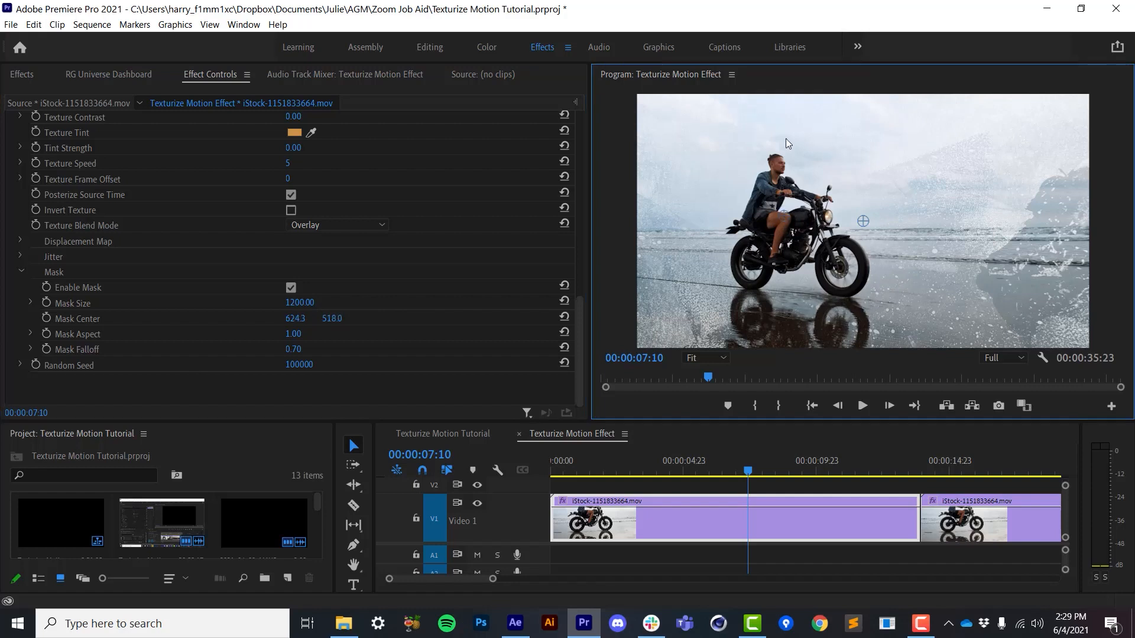
{"action": "left_click_drag", "start_coordinate": [307, 302], "coordinate": [311, 303]}
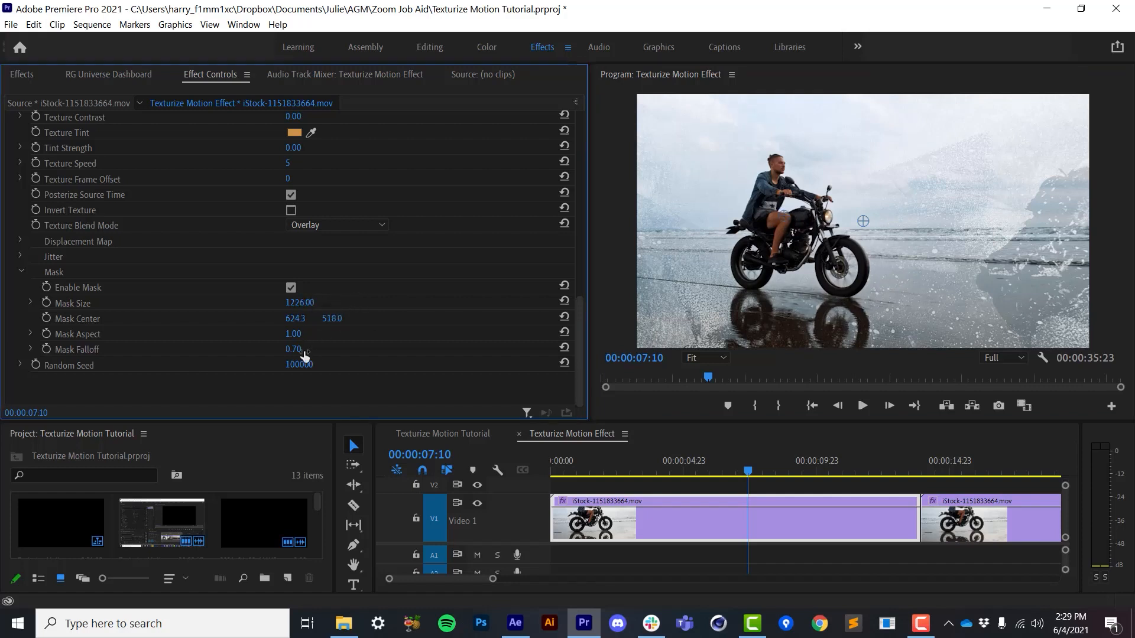